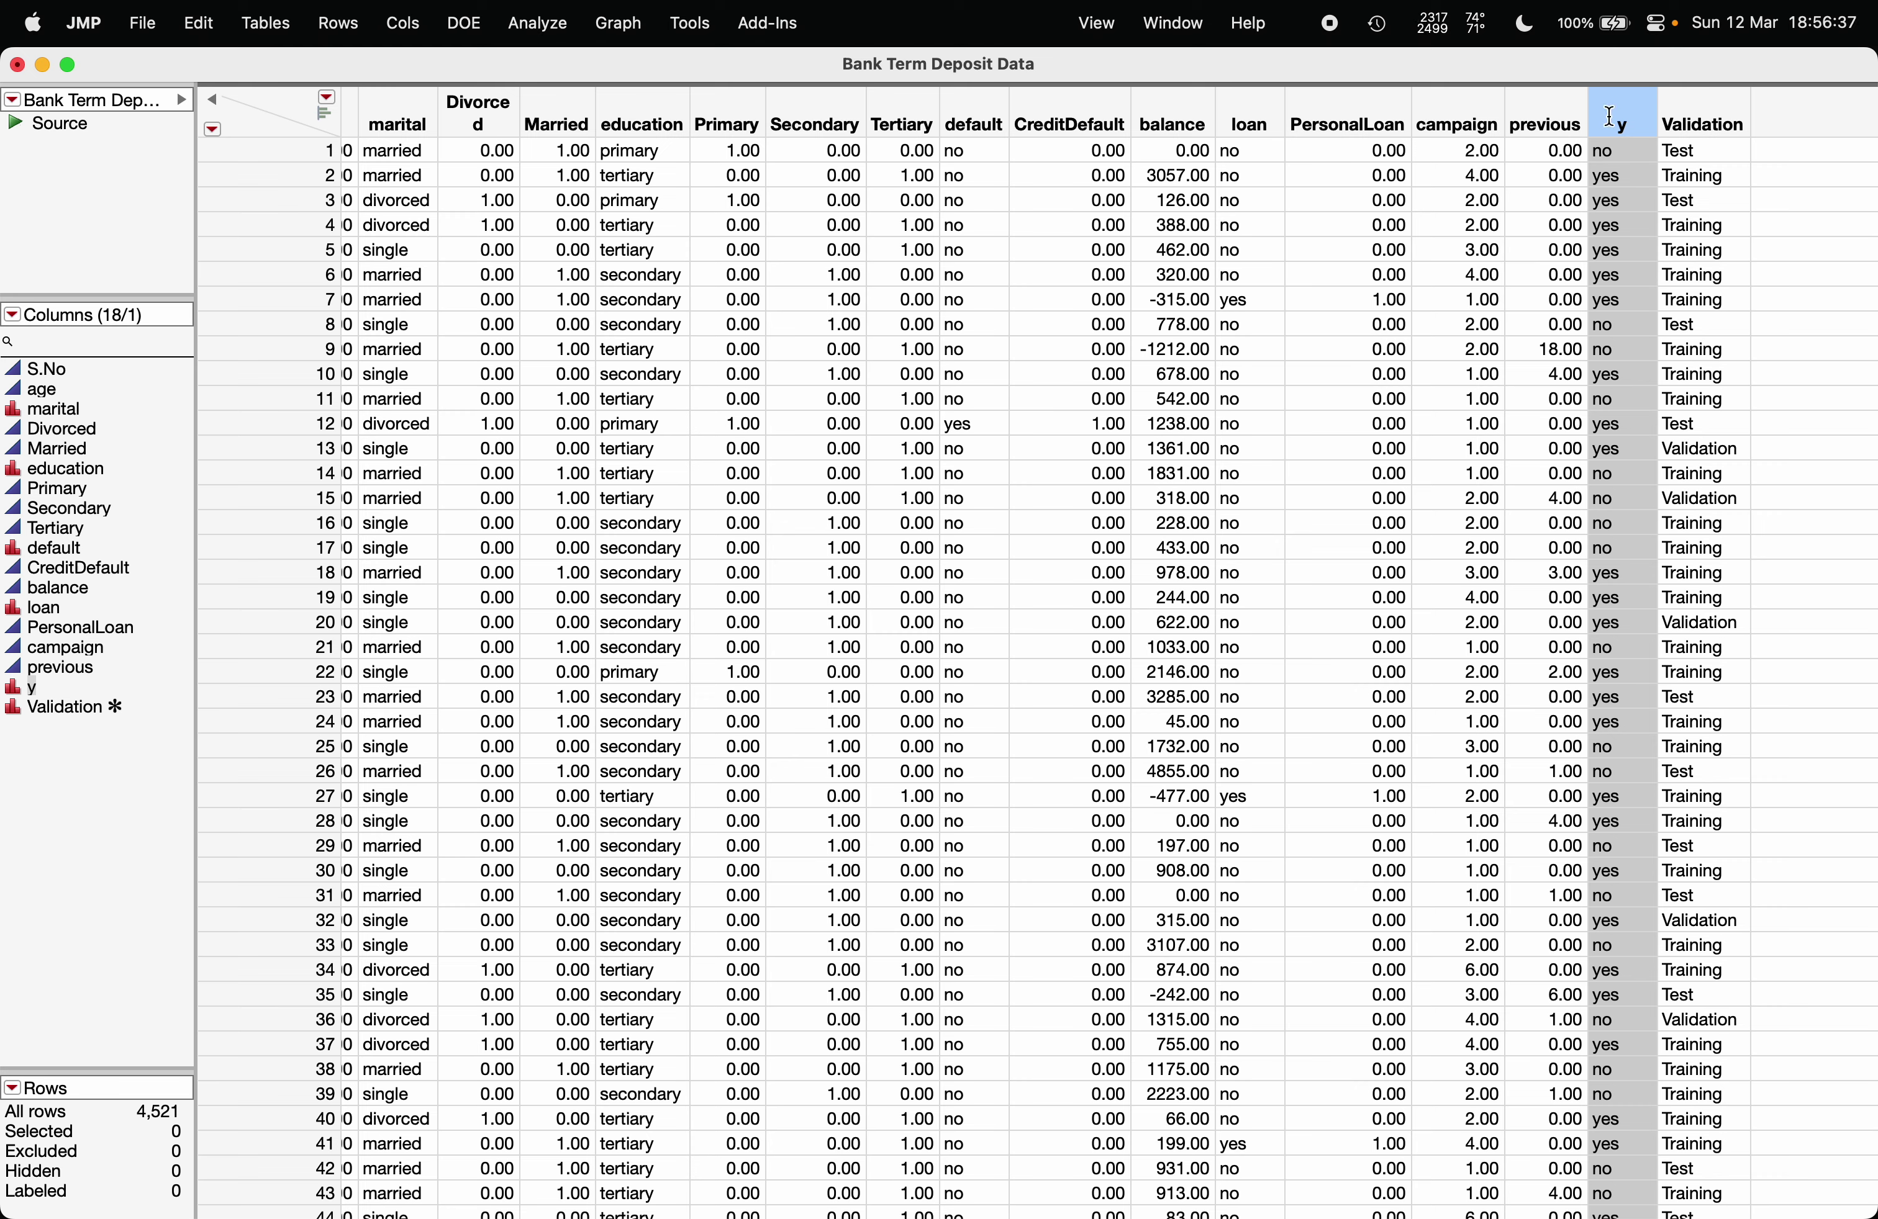
Launch Analyze > Predictive Modeling > Bootstrap Forest on the bank term deposit table.
left_click(578, 25)
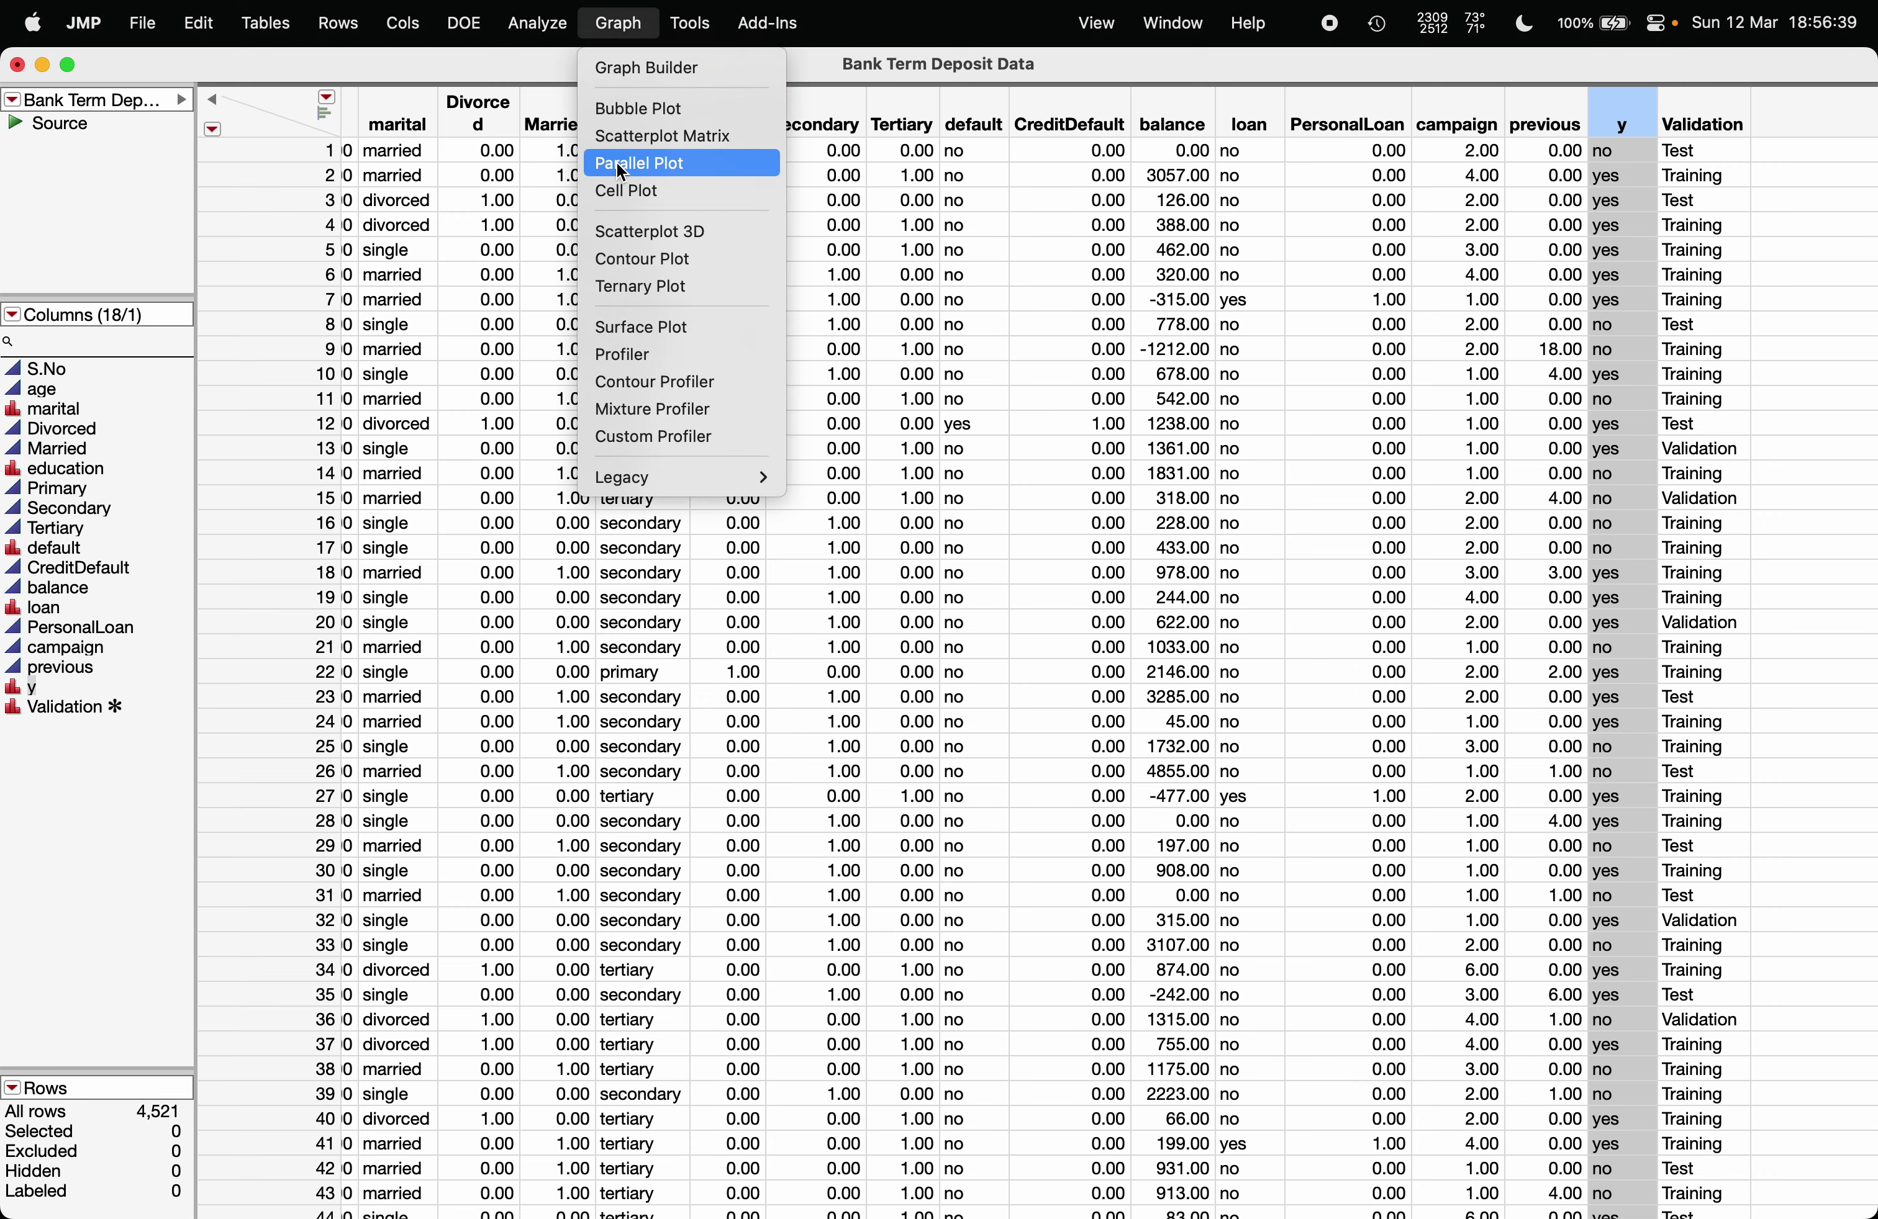
mouse_move(645, 253)
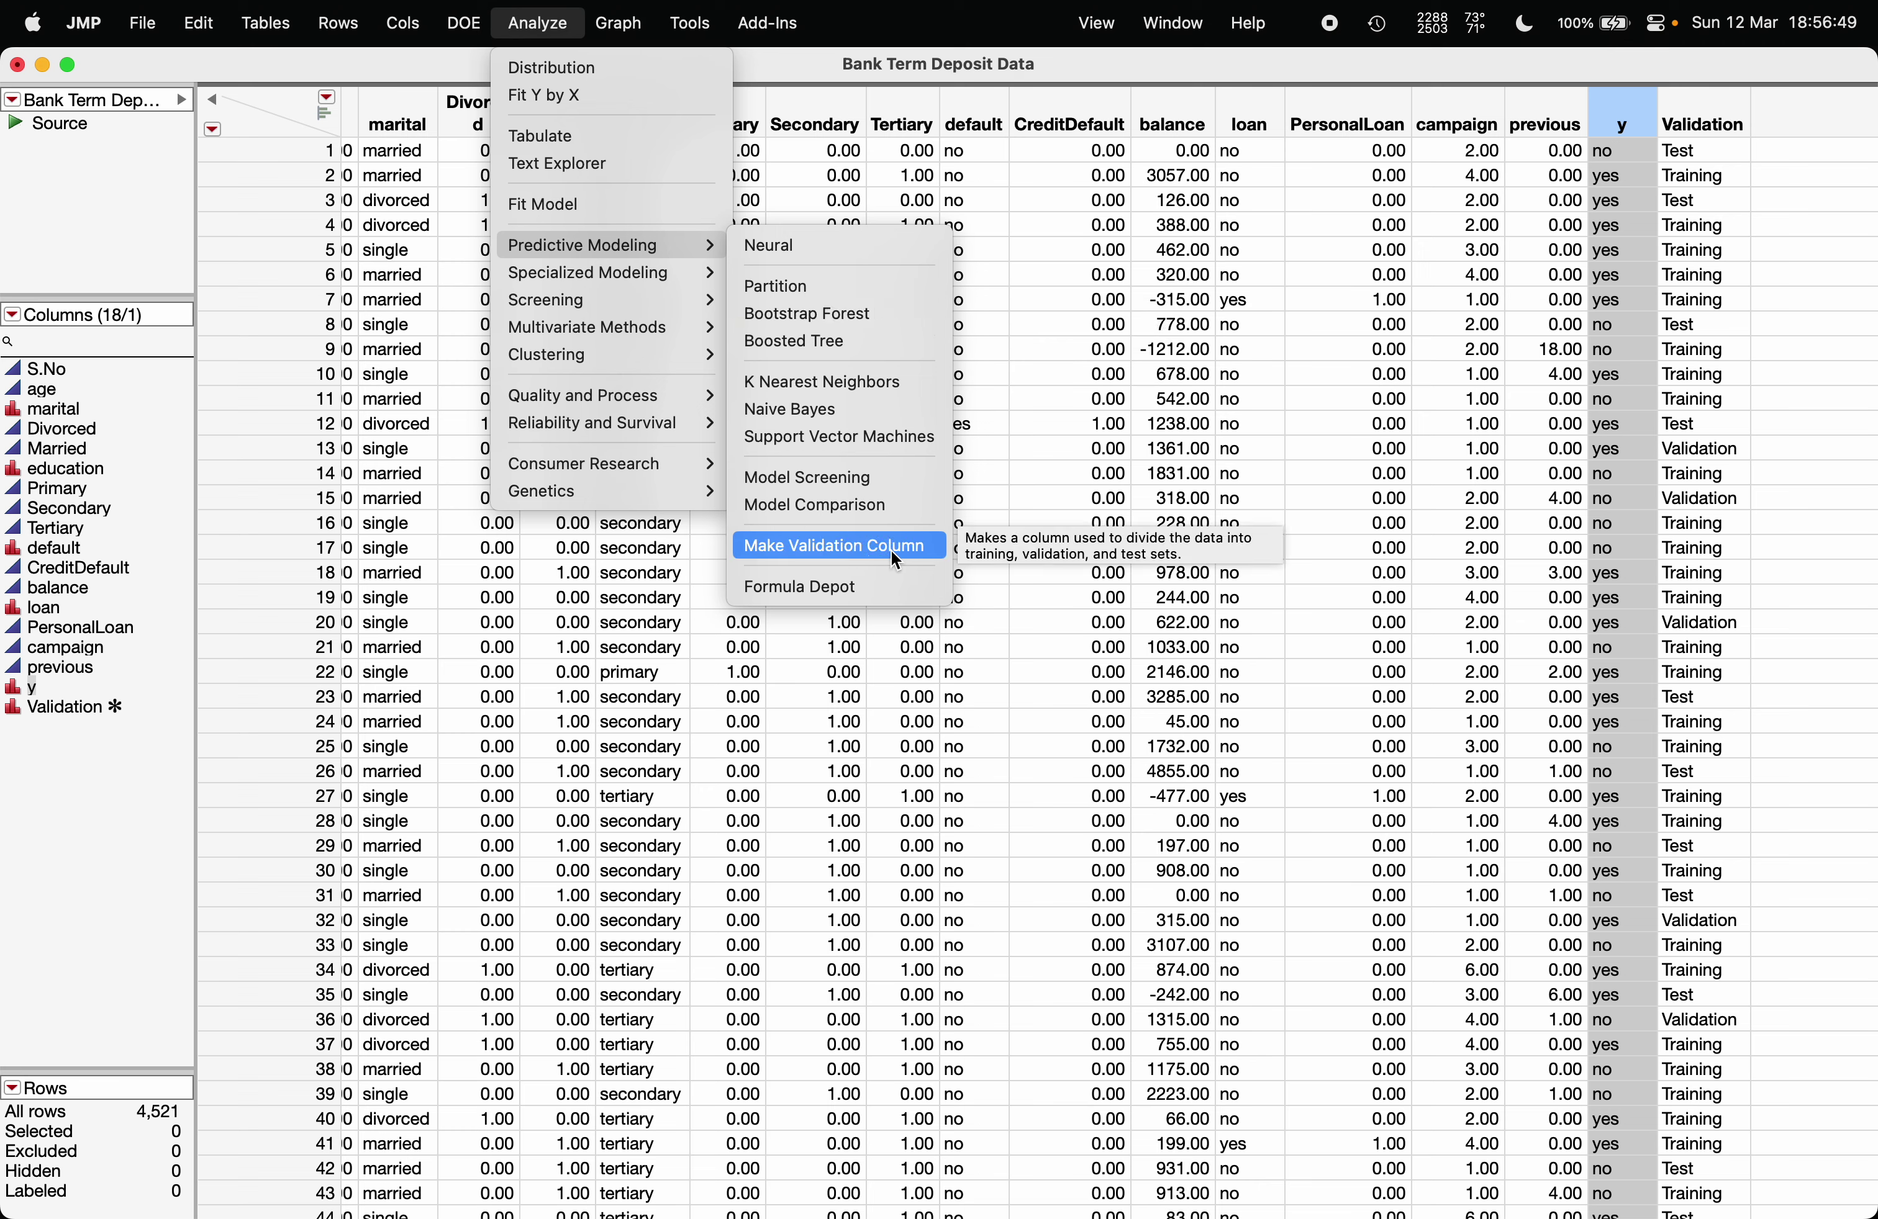
left_click(874, 311)
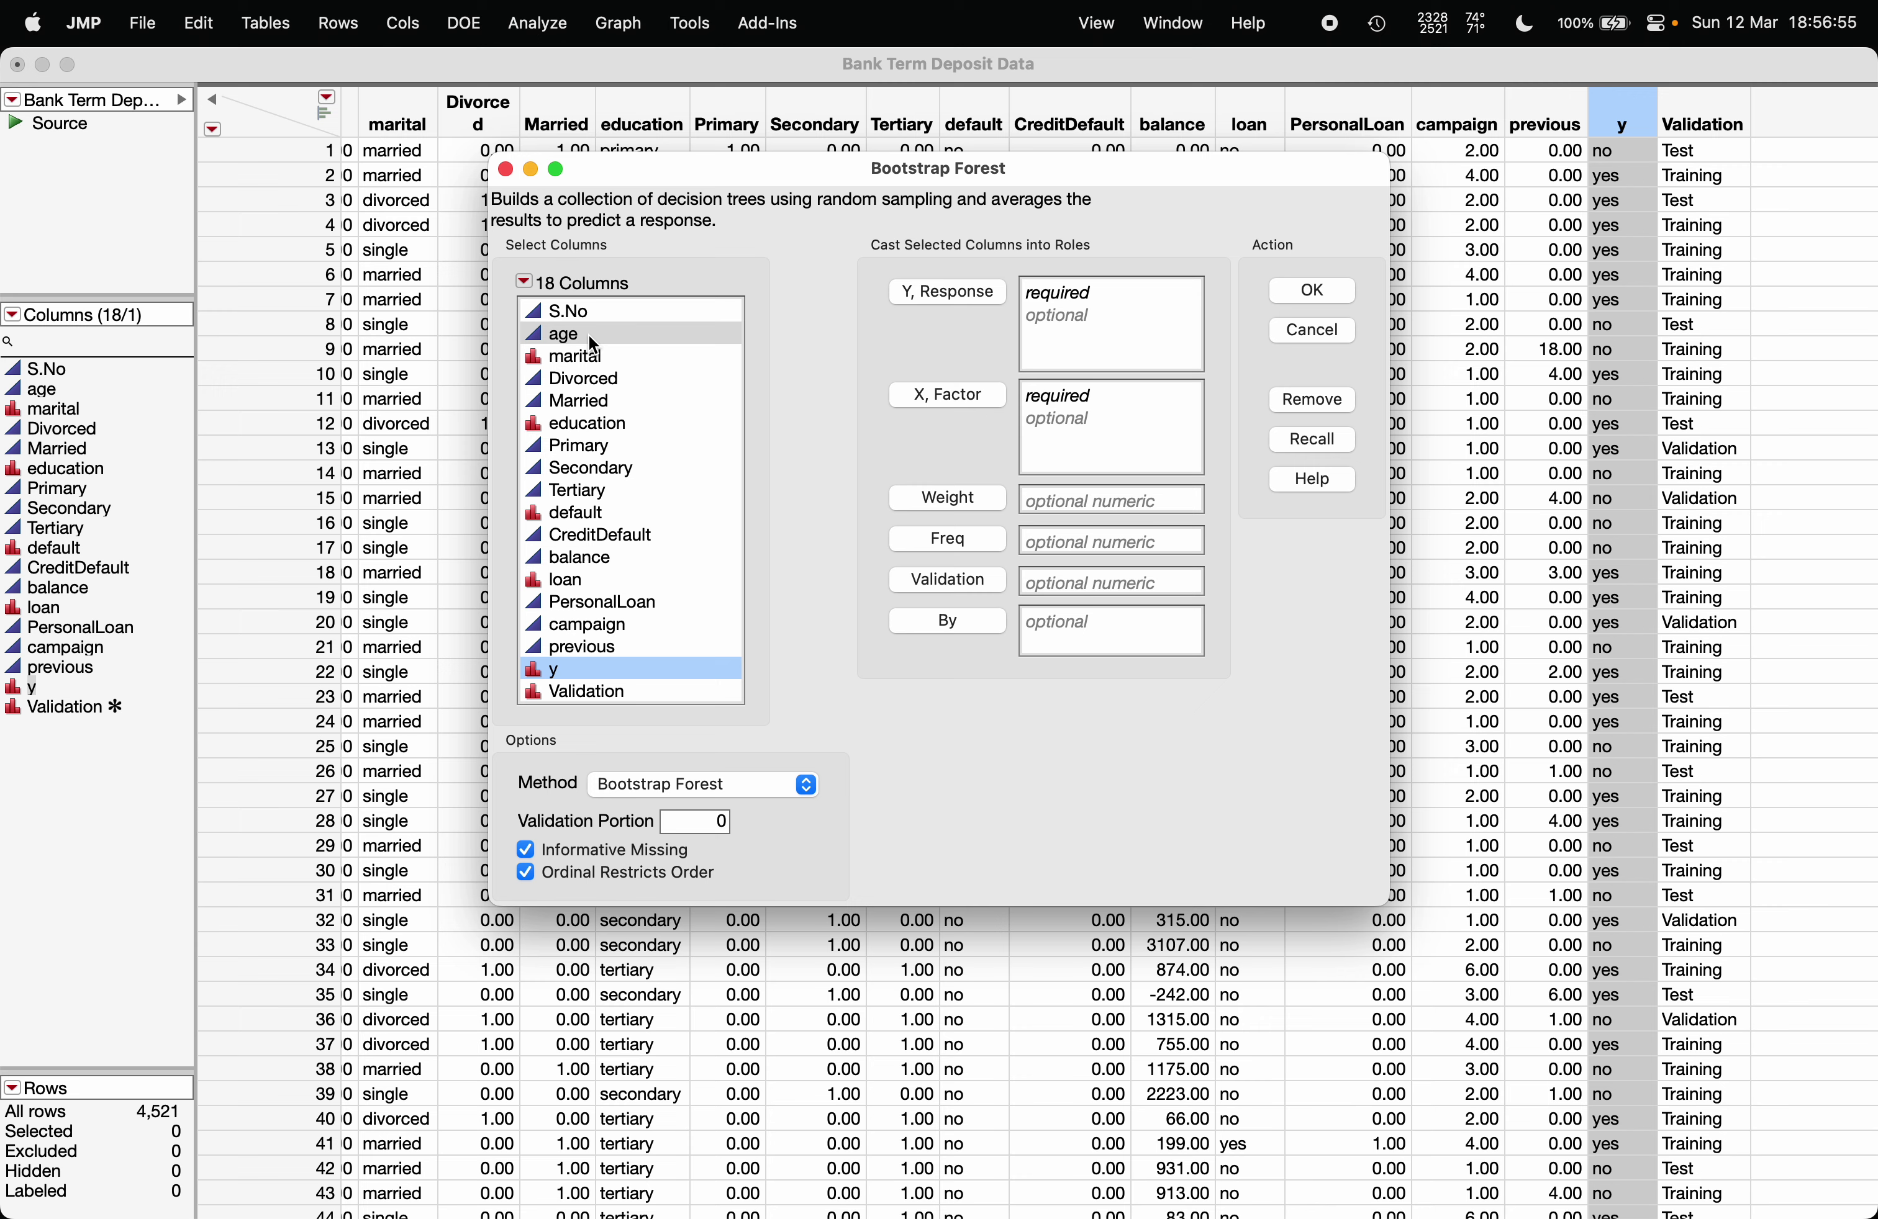
Assign y as response, age, marital, education and default as factors, and Validation as validation.
left_click(950, 293)
left_click(570, 339)
left_click(580, 354, "super")
left_click(603, 423, "super")
left_click(605, 512, "super")
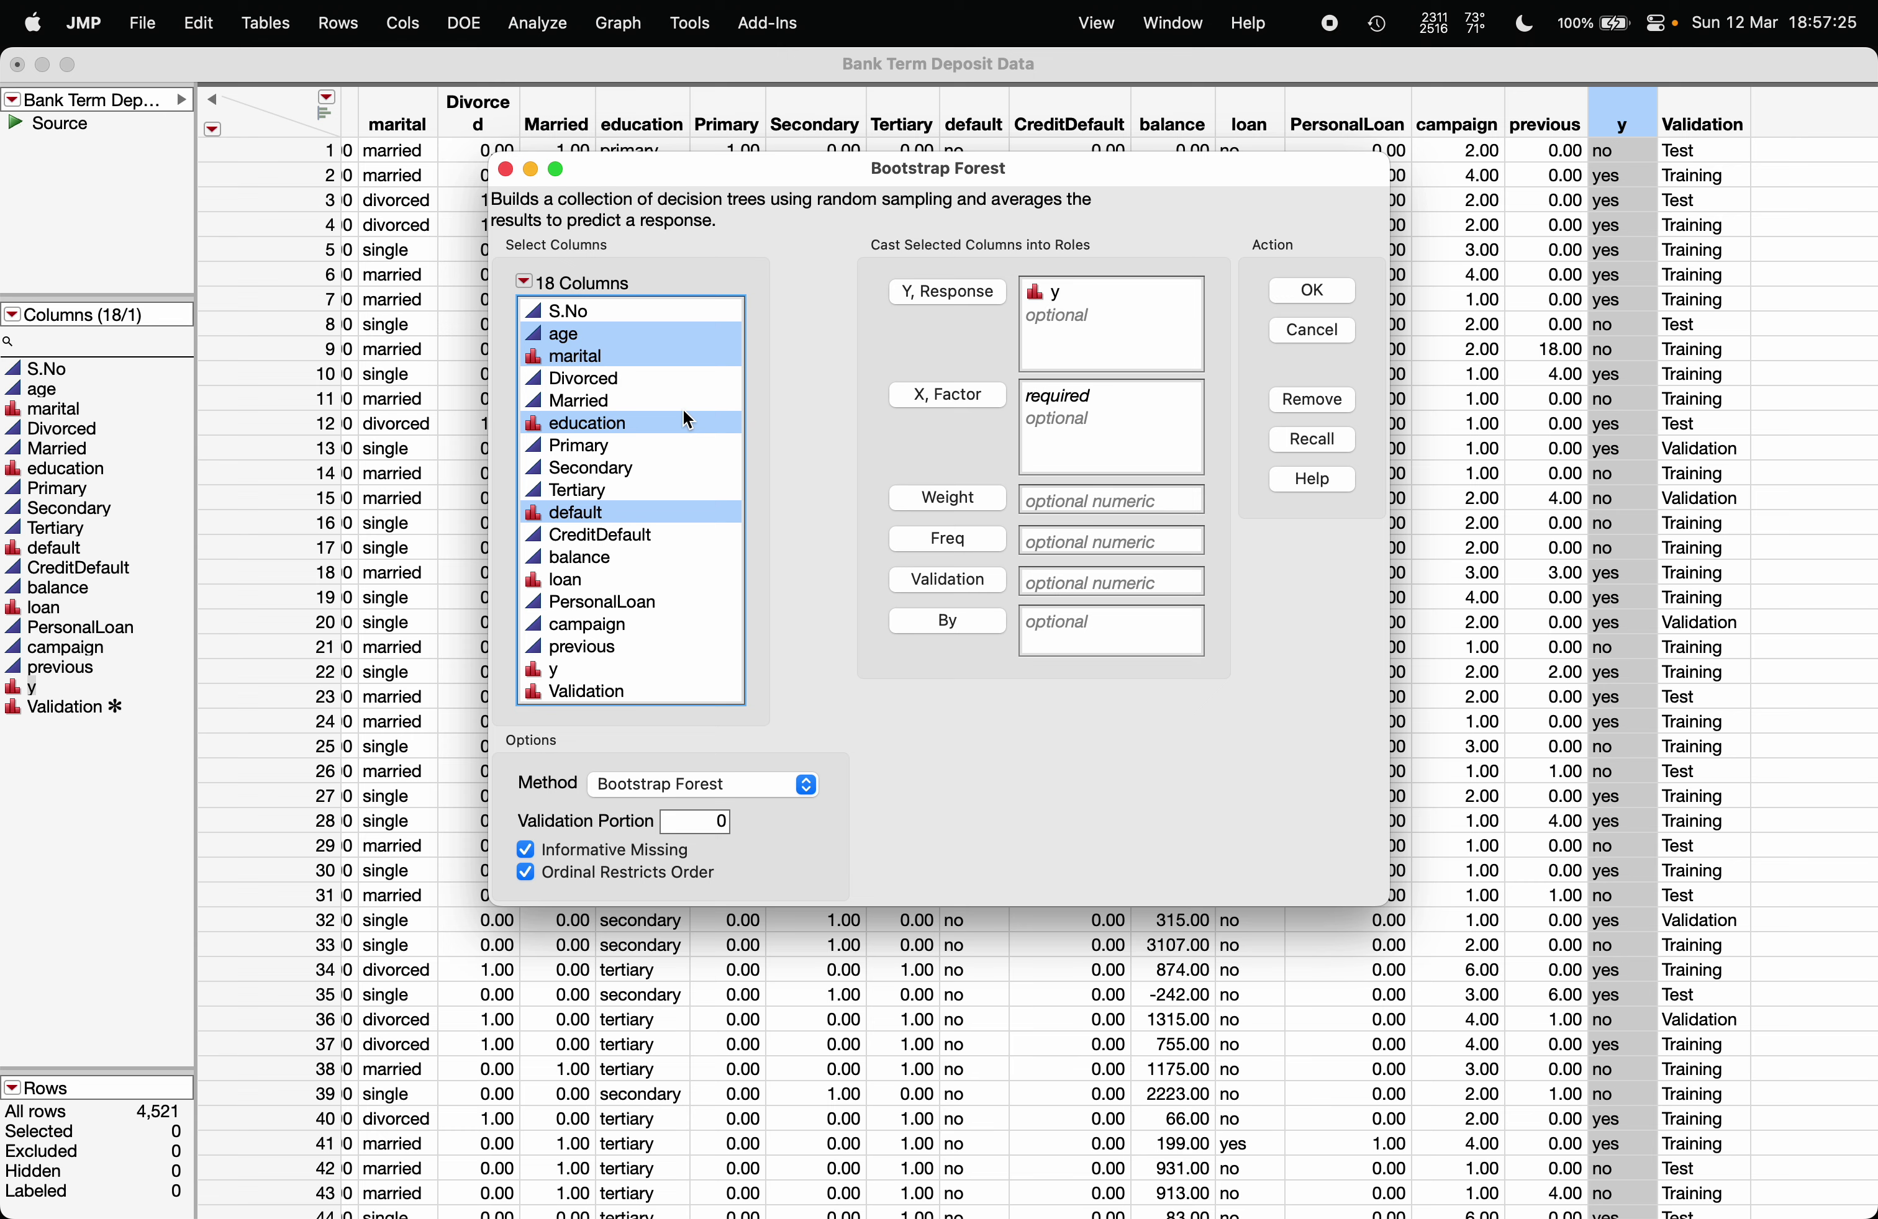
left_click(960, 402)
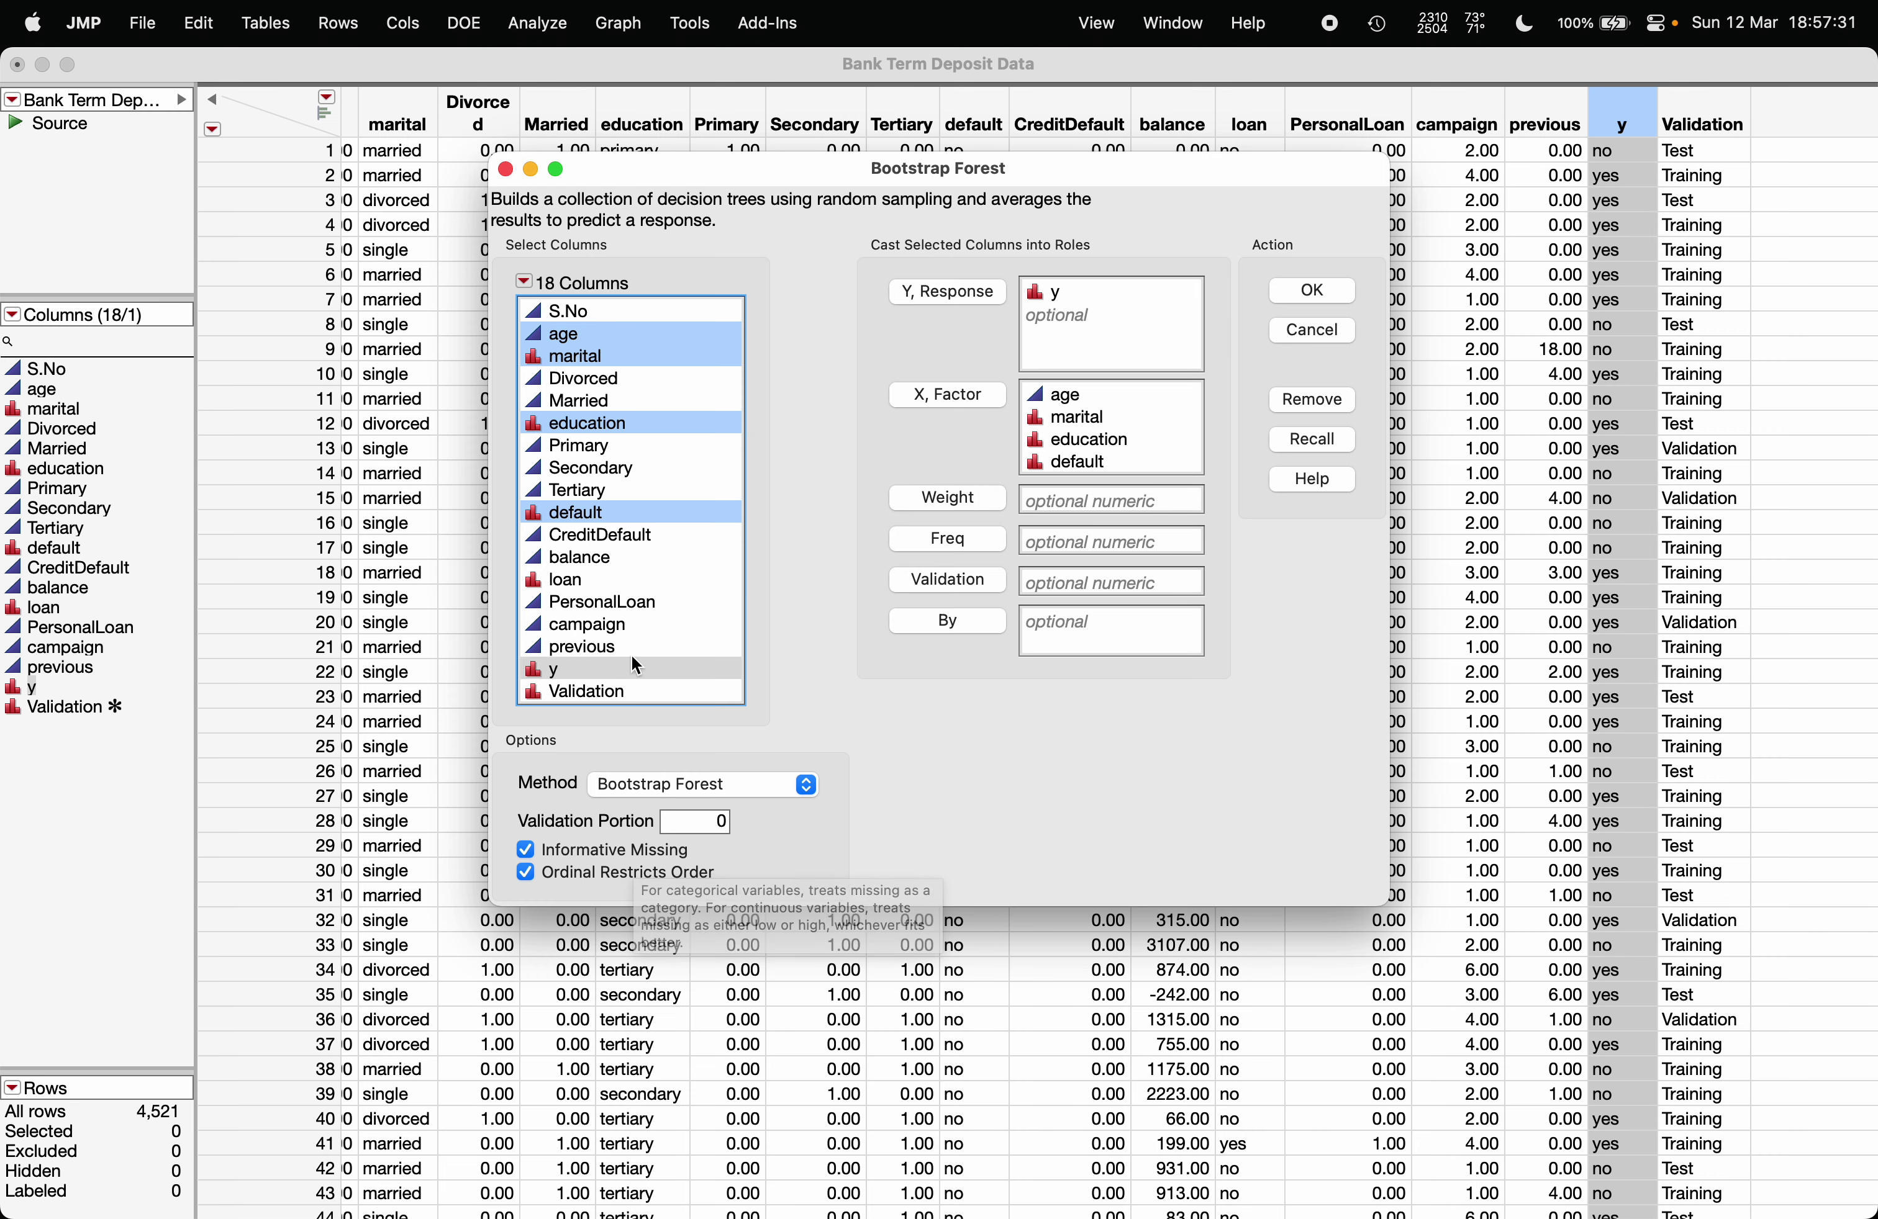
left_click(631, 690)
left_click(931, 591)
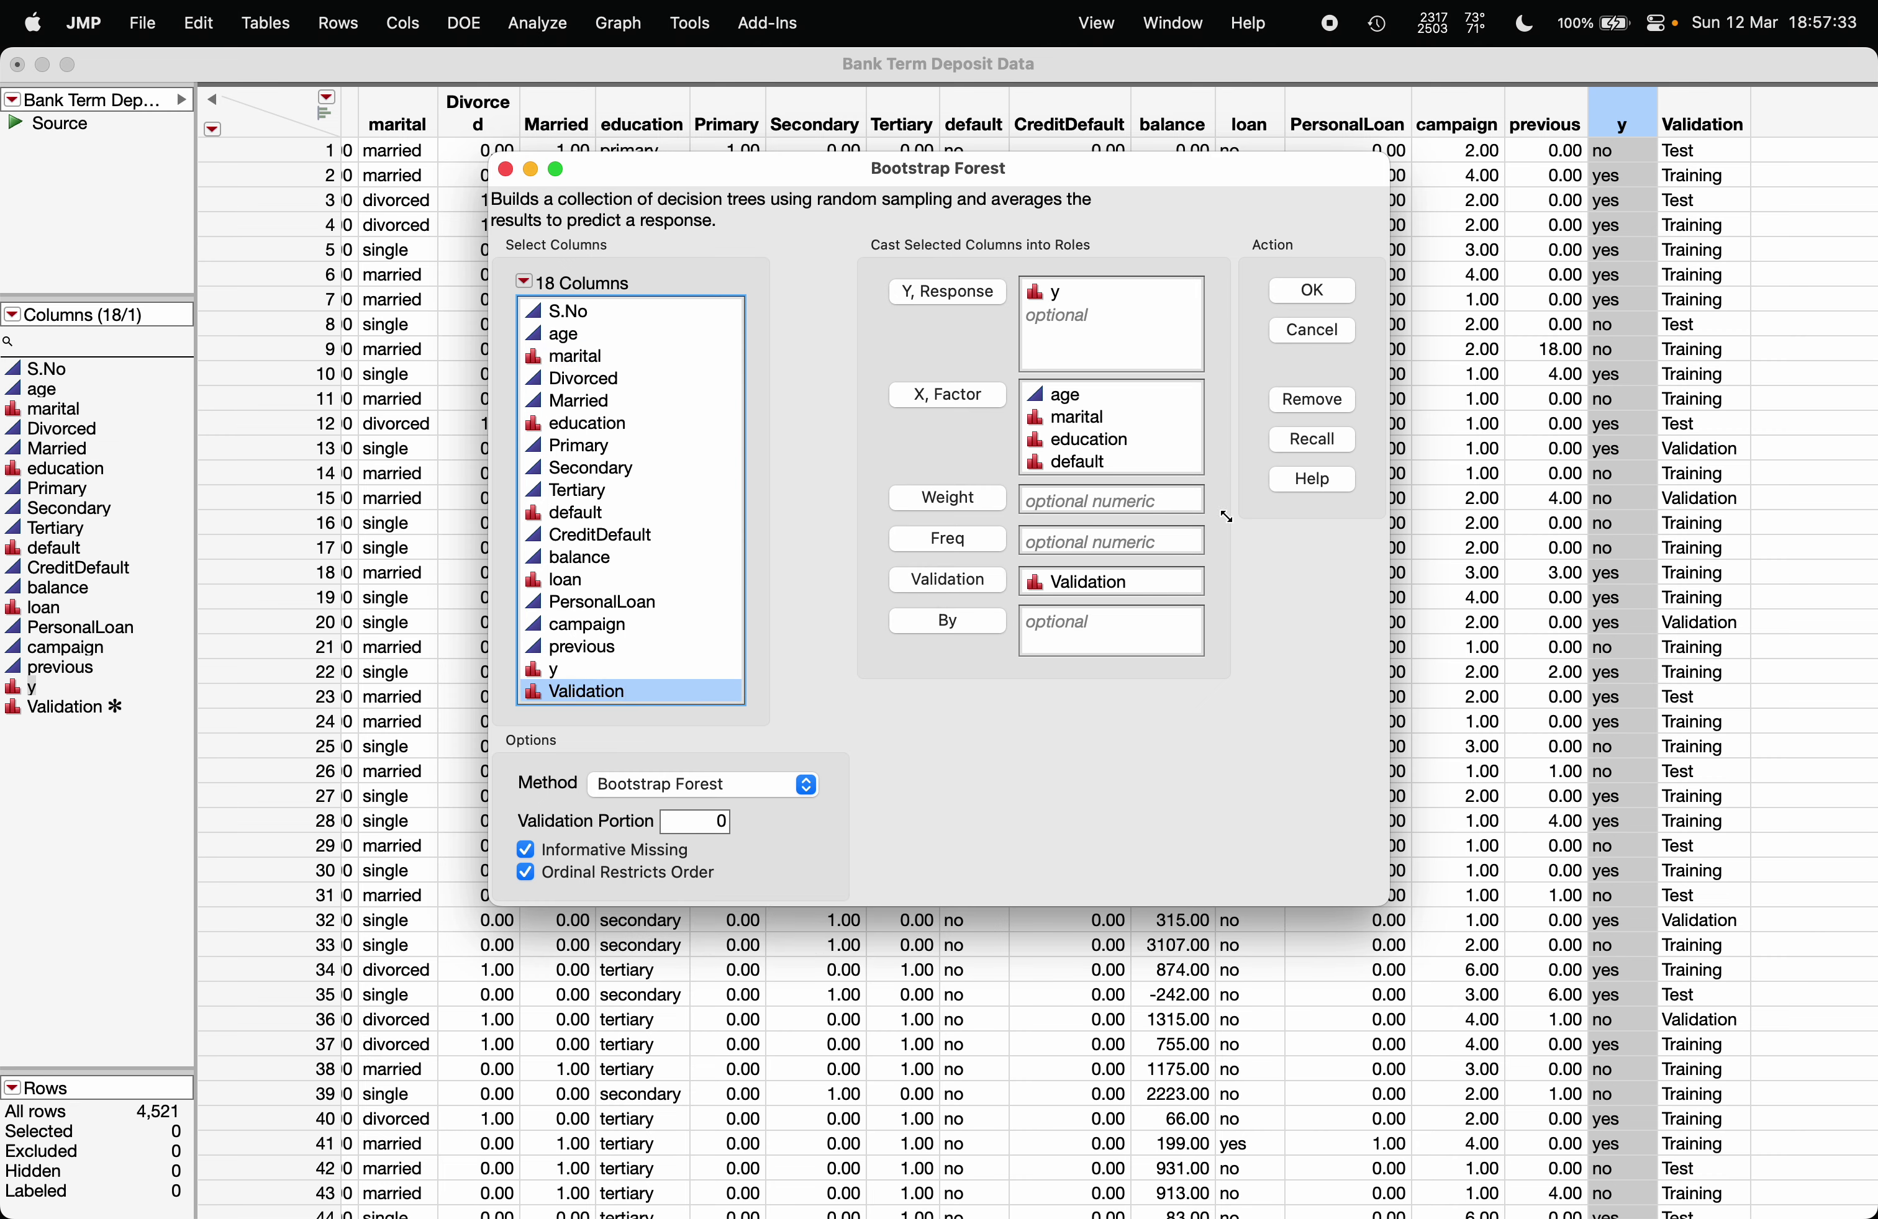
Continue to the forest specification and set 150 trees with 2 terms sampled per split.
left_click(1336, 298)
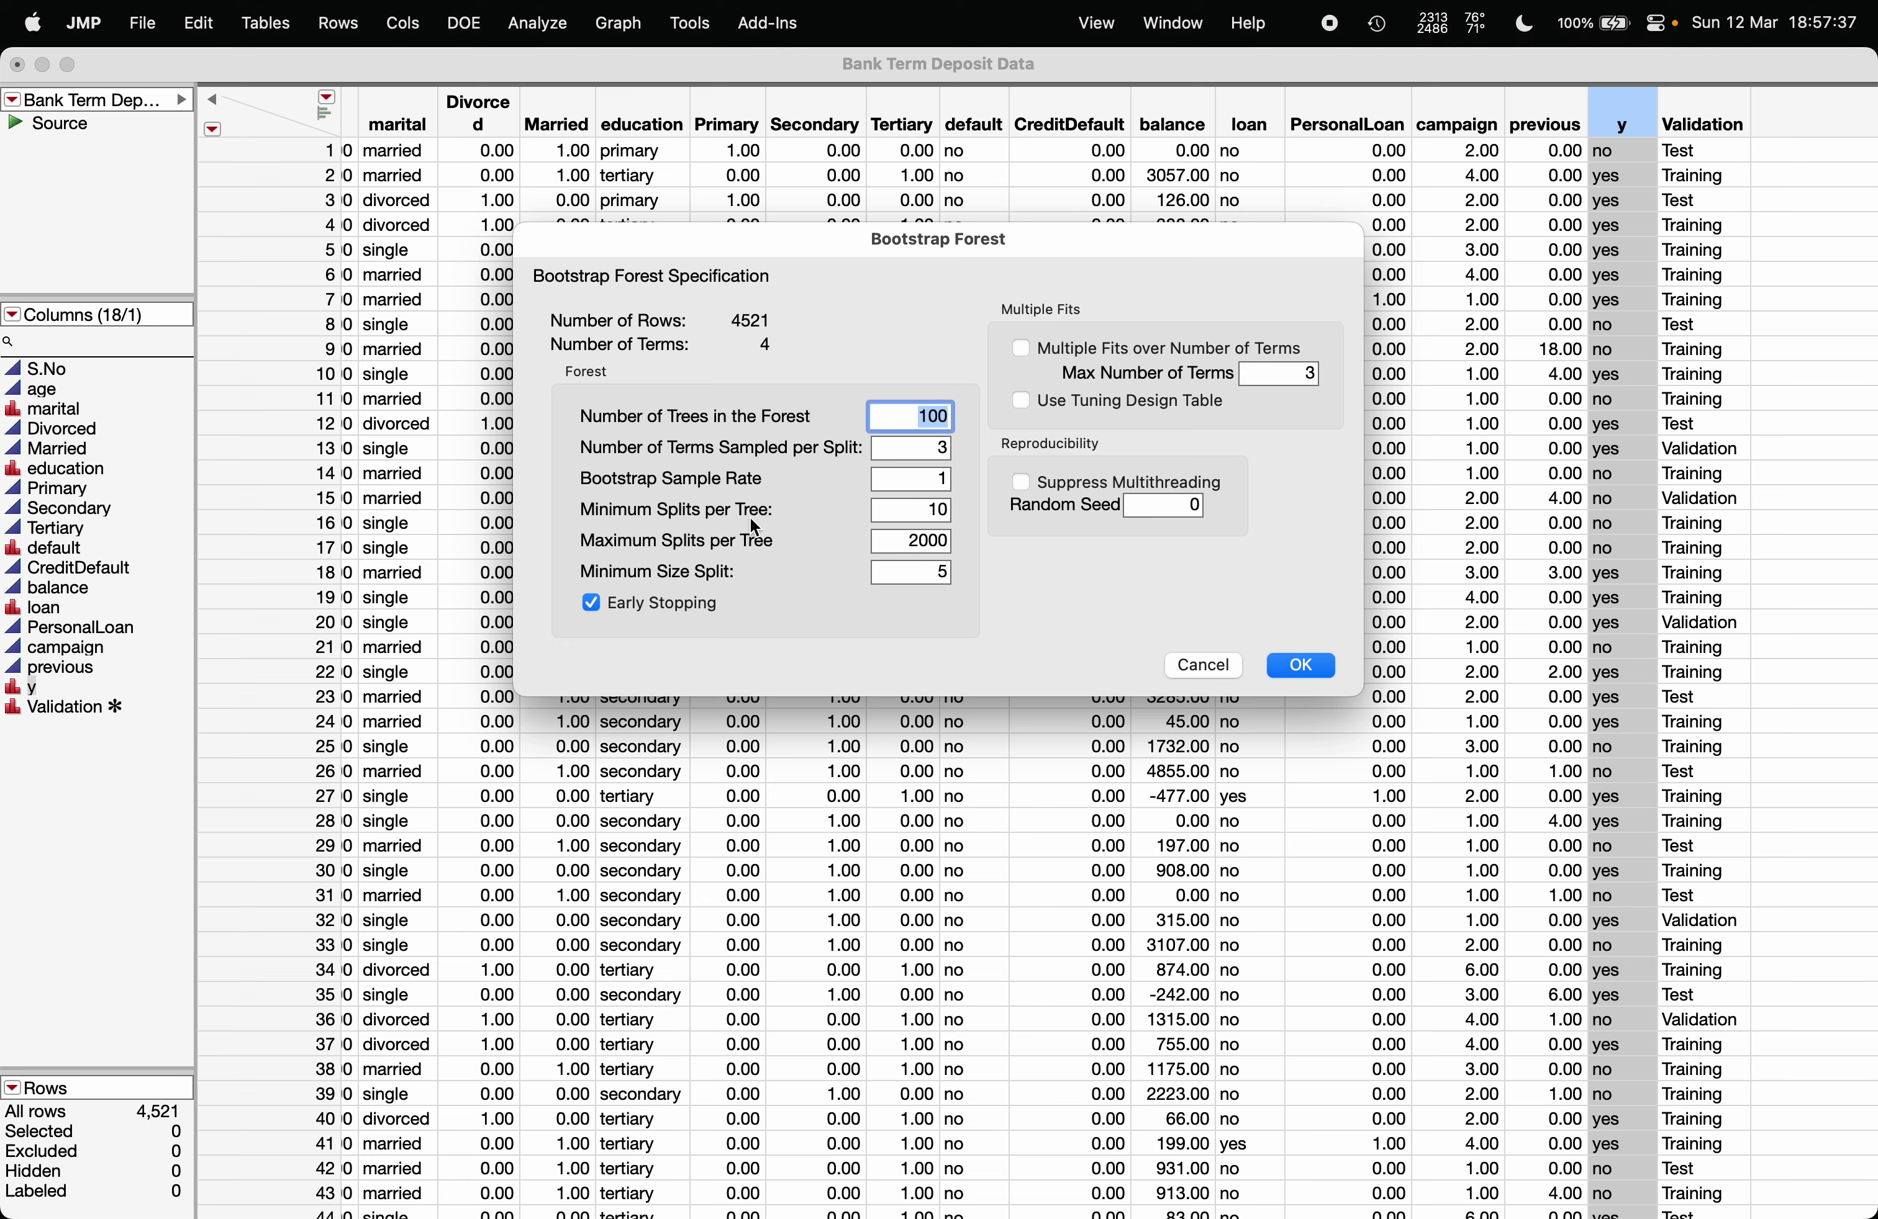
type("150")
left_click(737, 342)
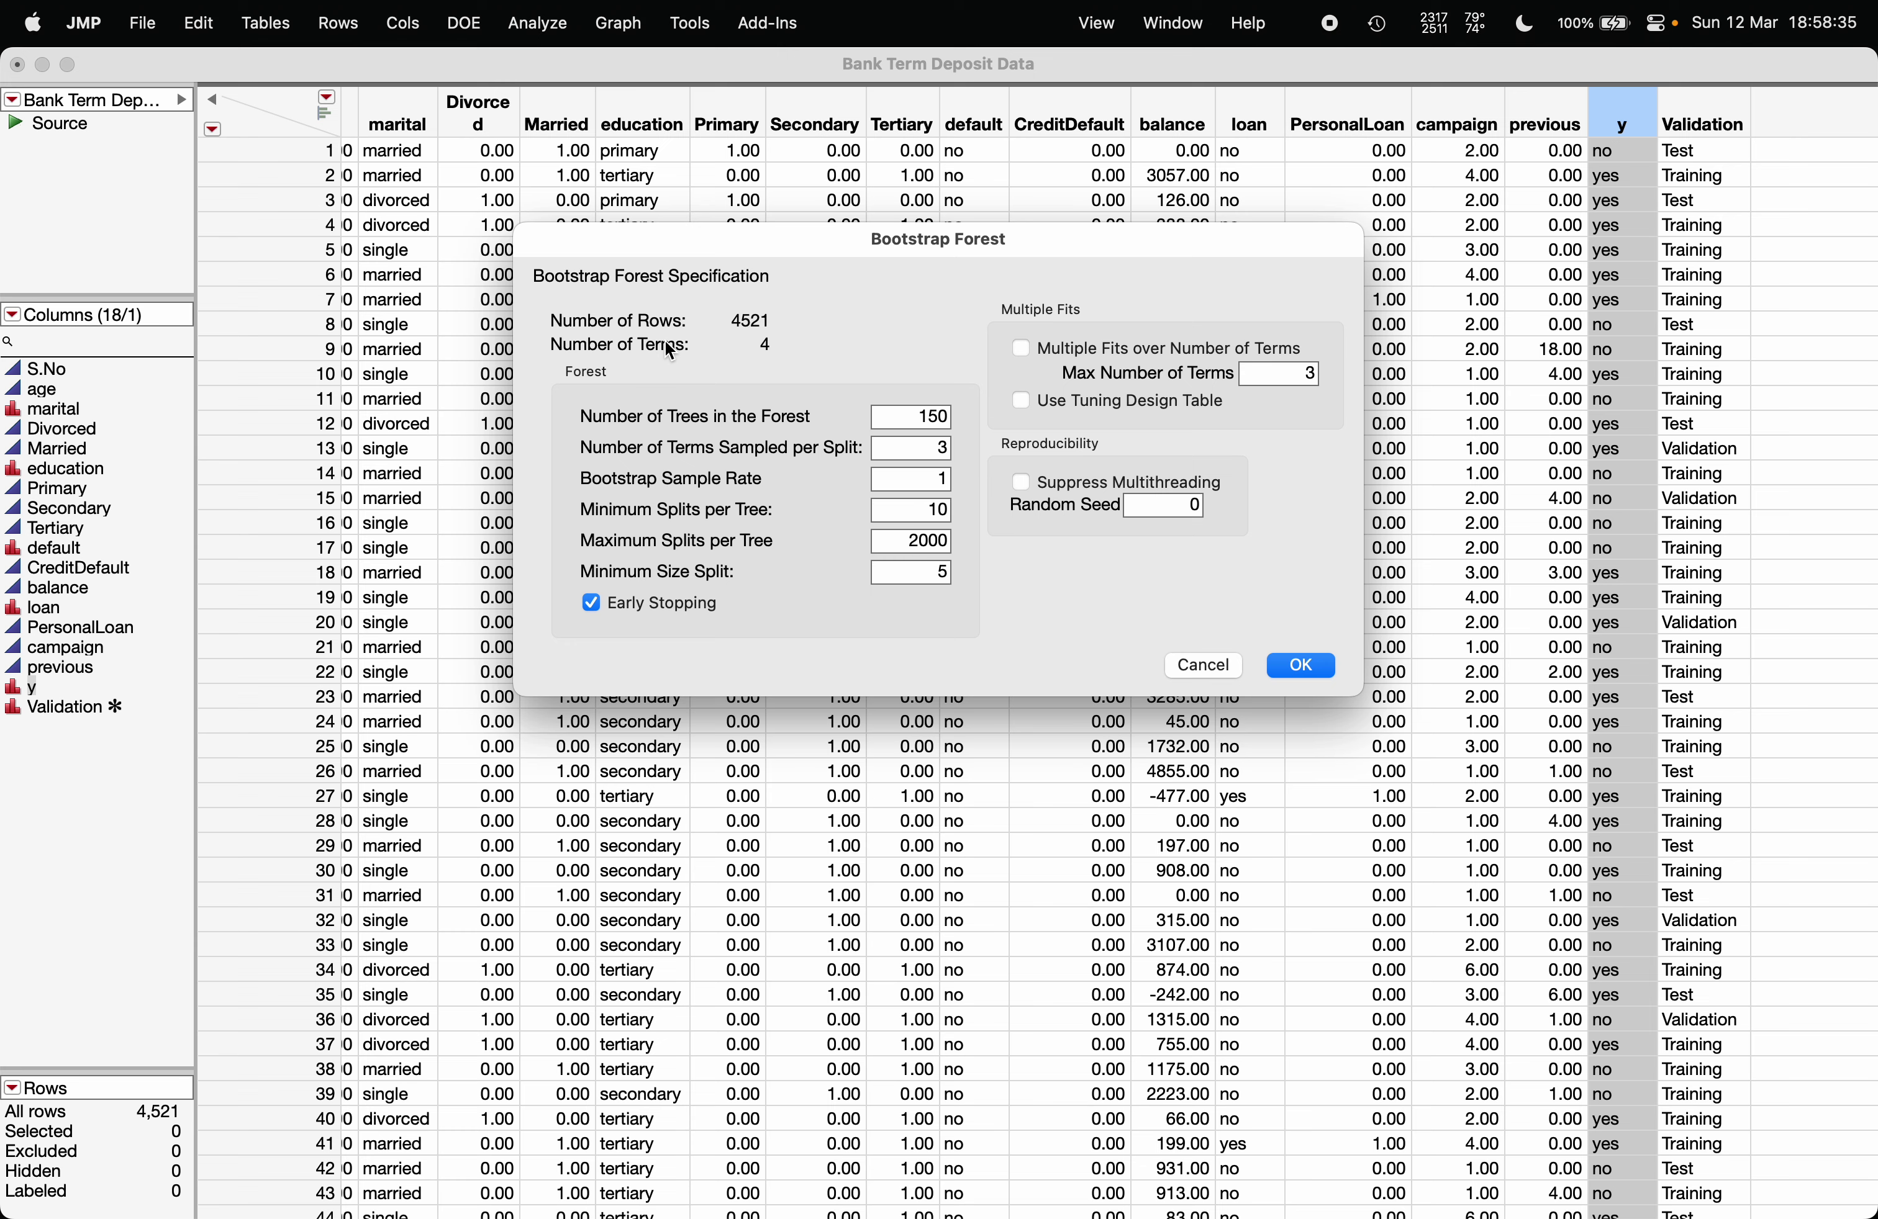
double_click(922, 449)
type("2")
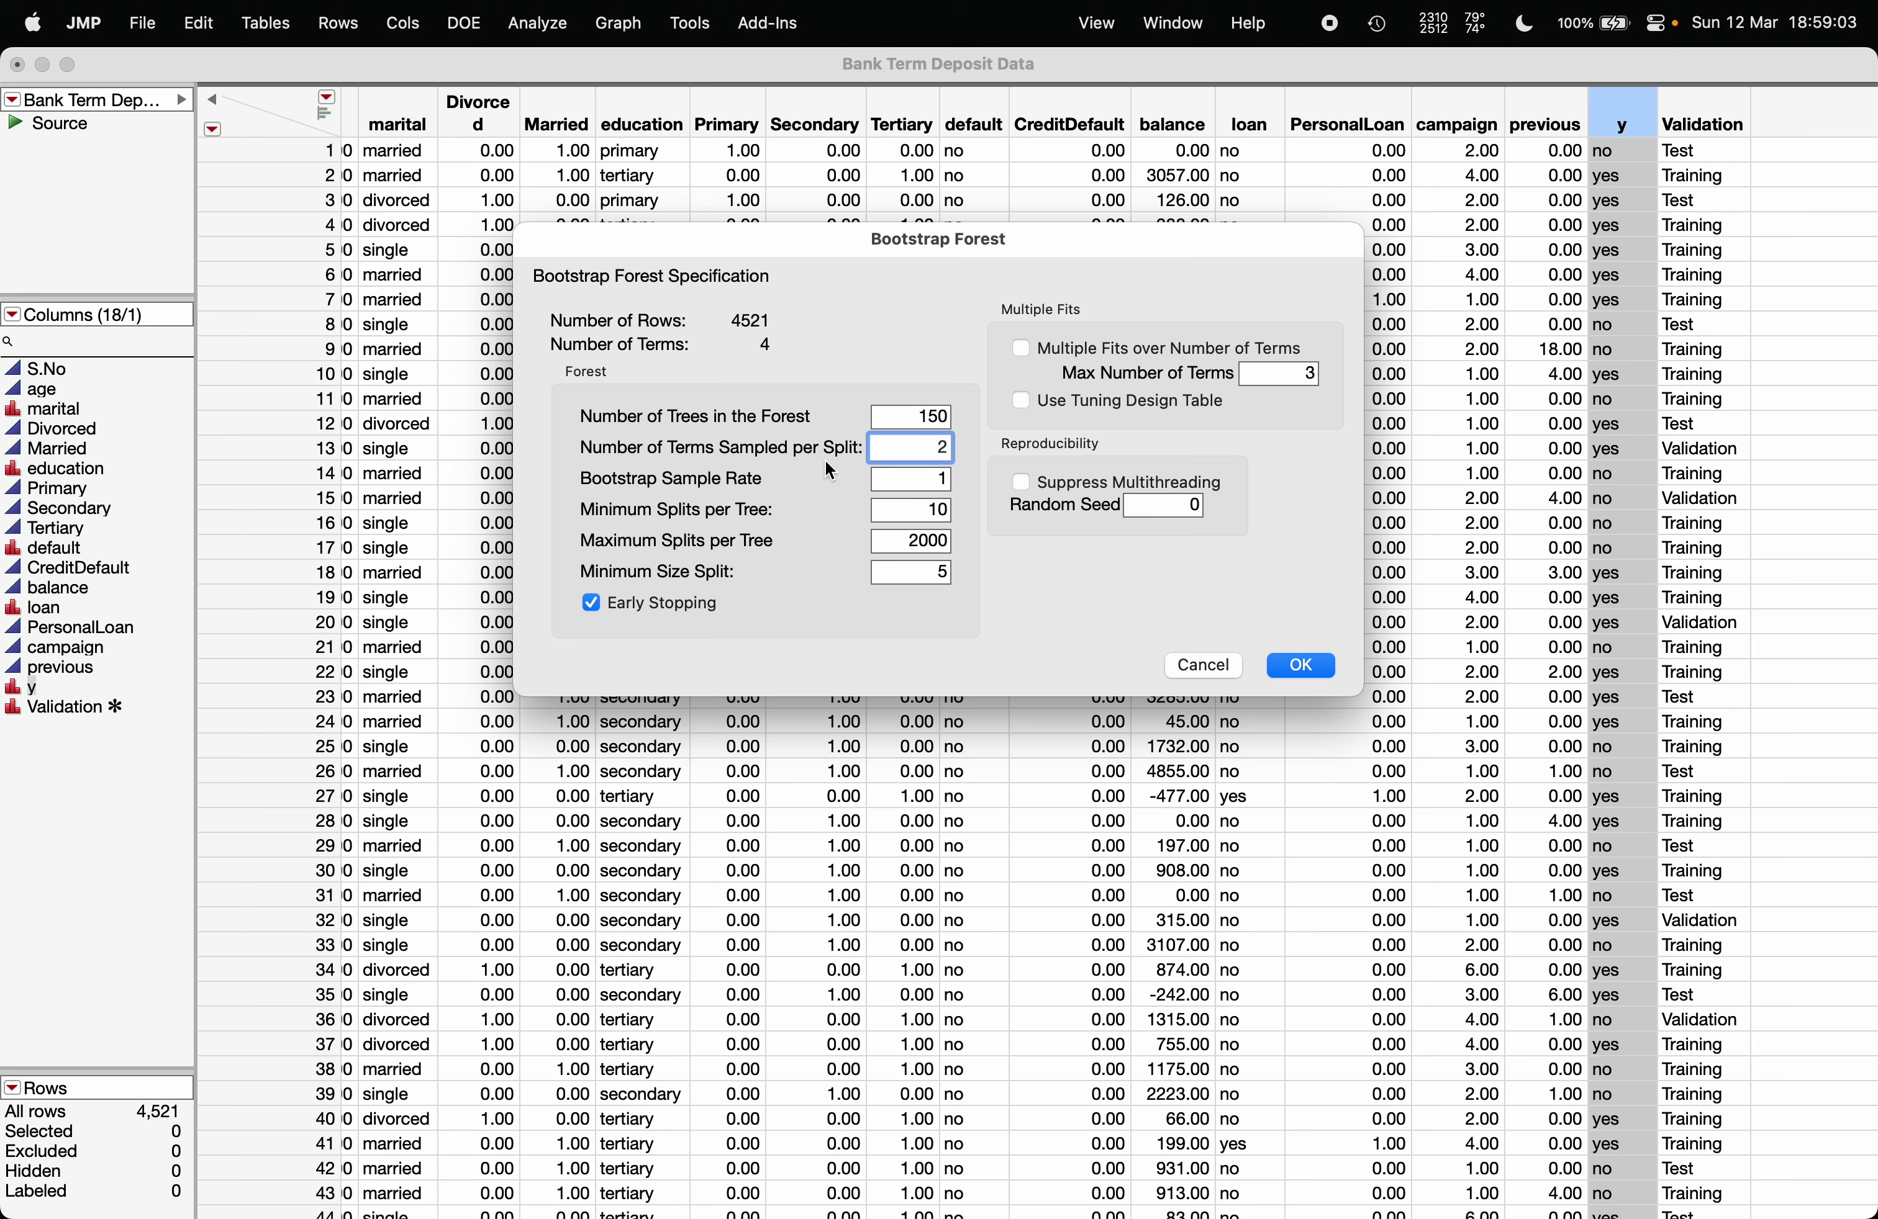
left_click(695, 511)
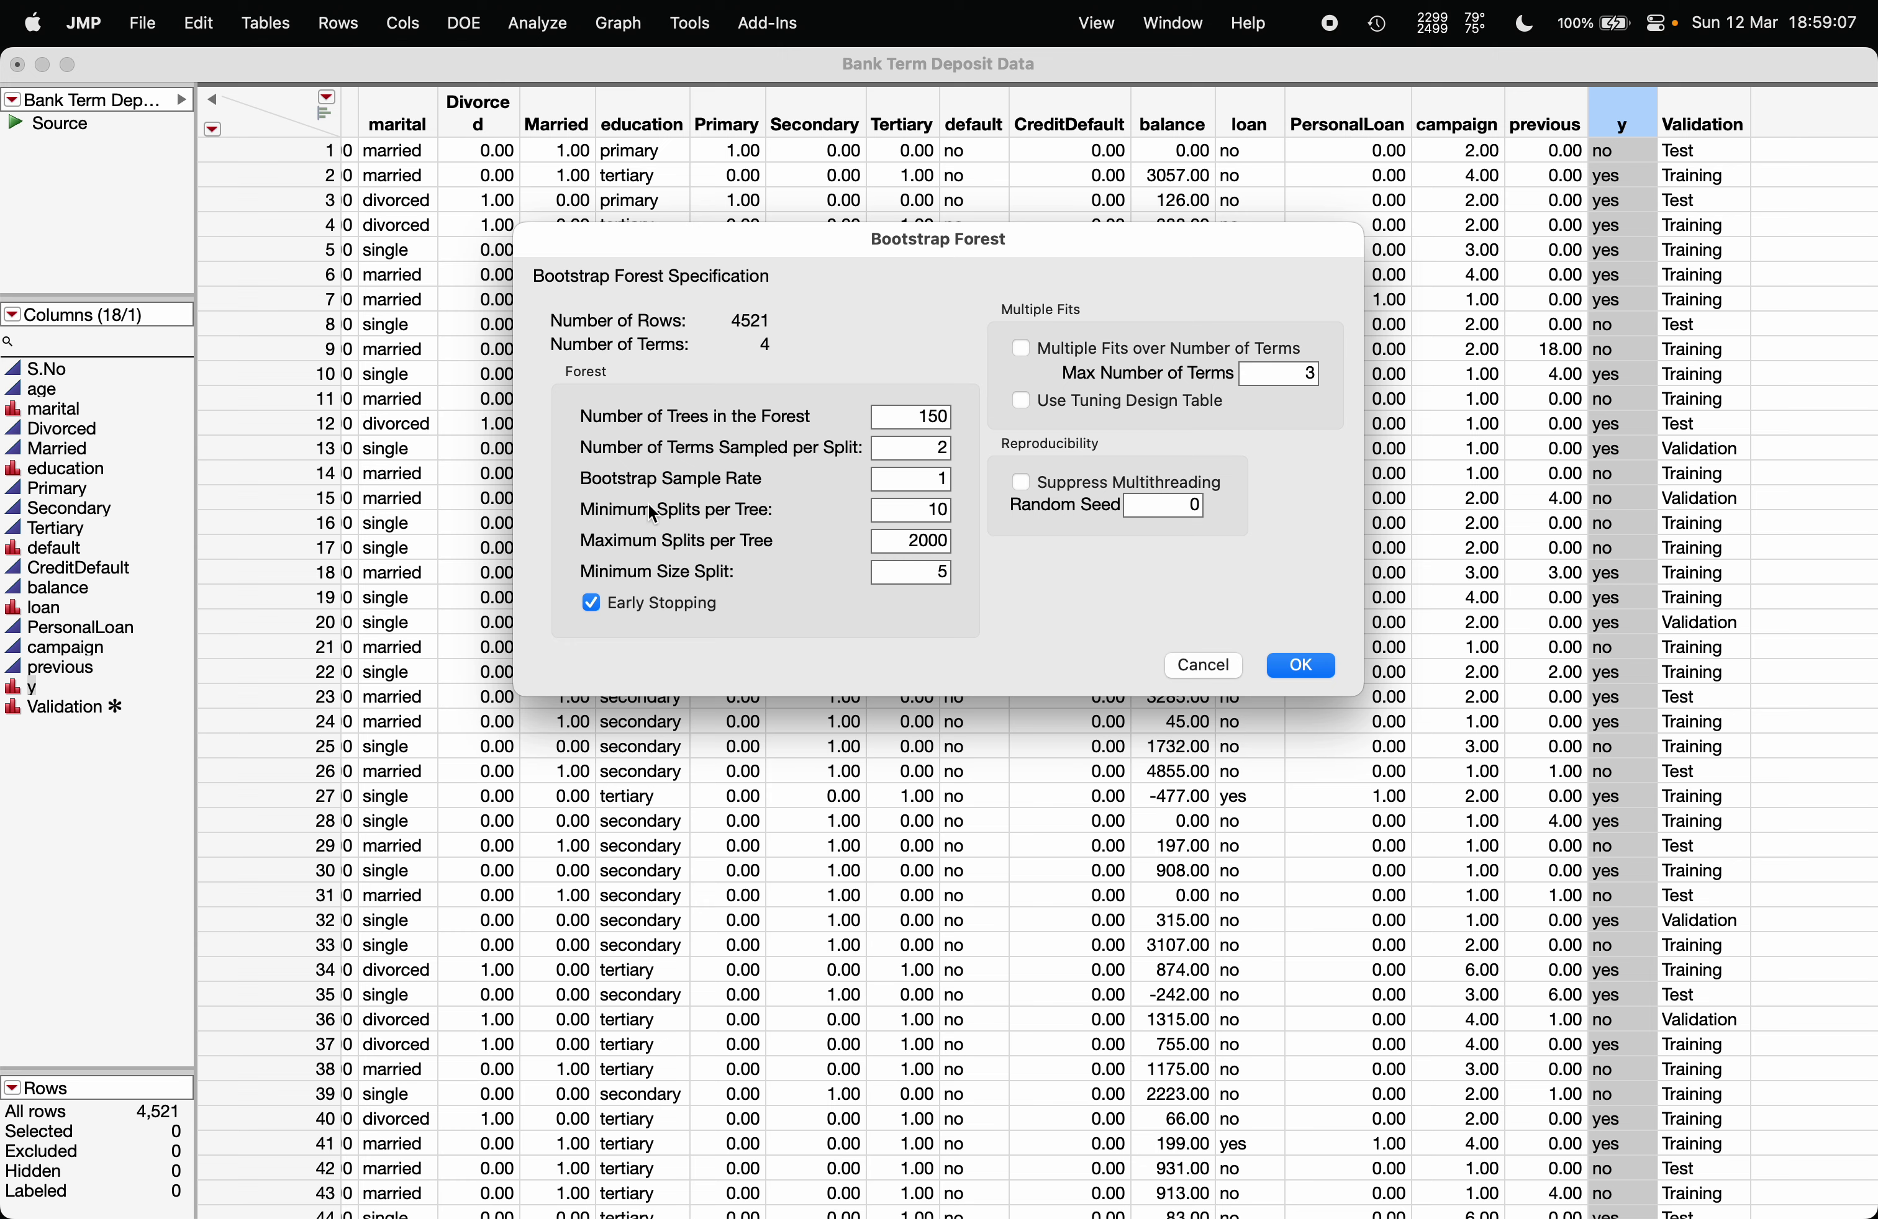
double_click(911, 512)
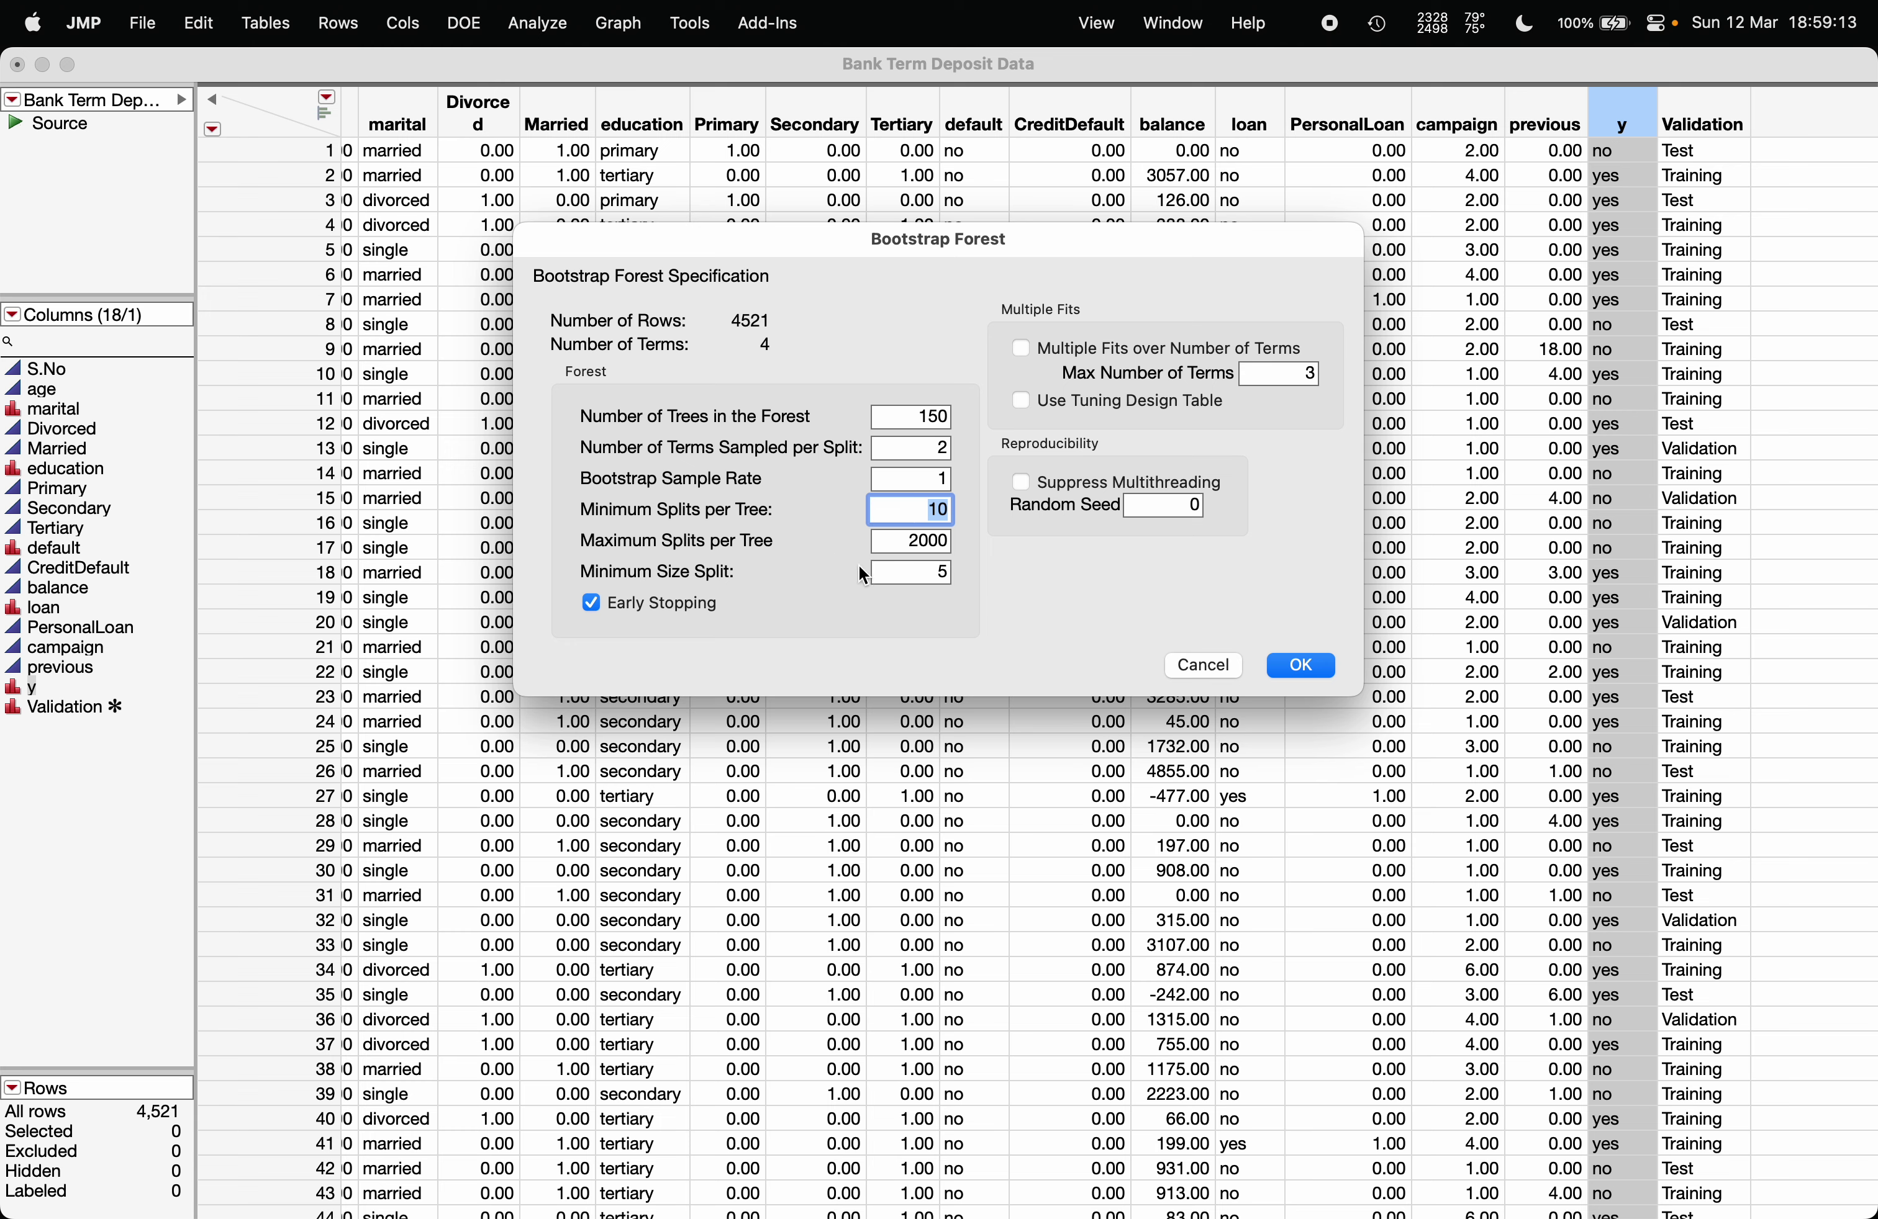
double_click(912, 545)
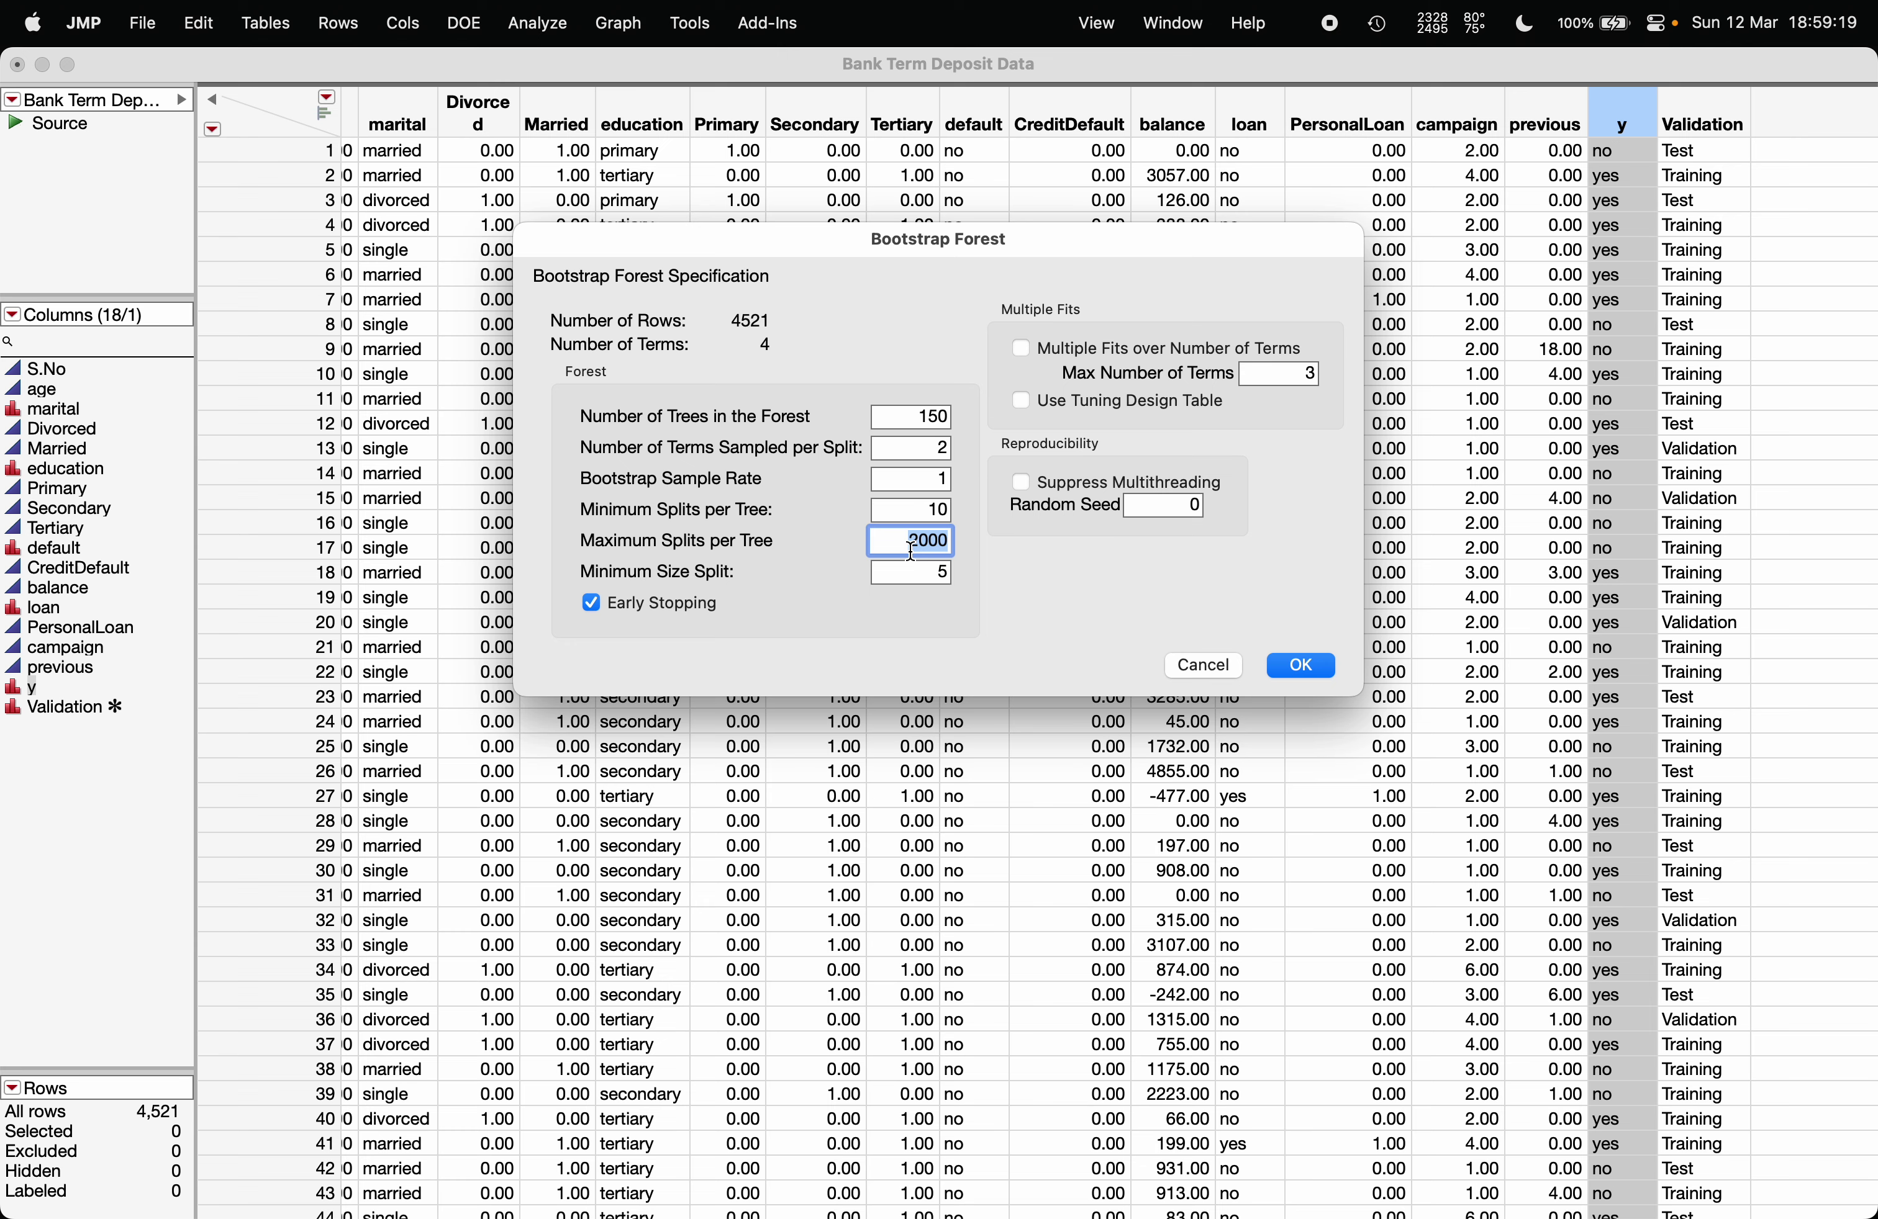
left_click(819, 566)
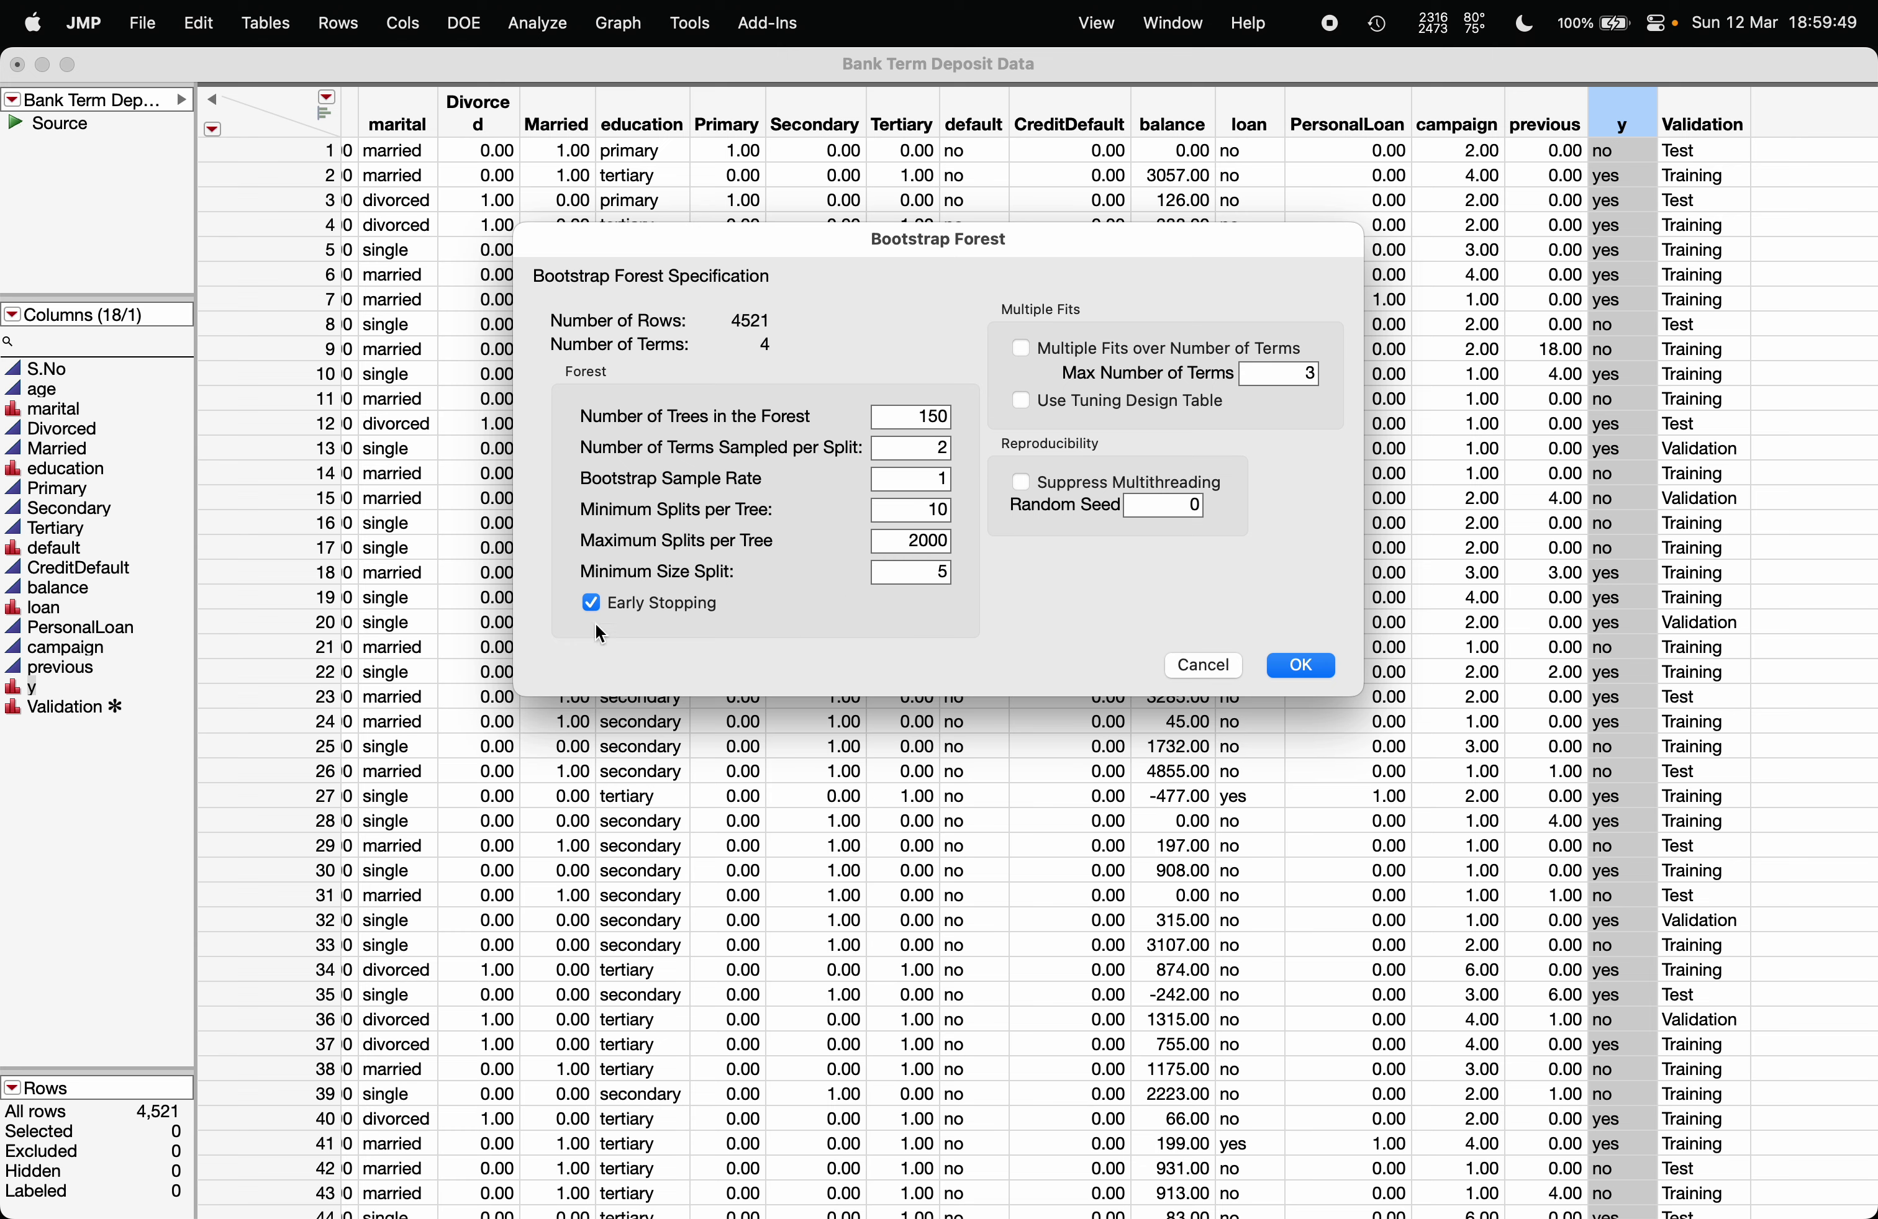
Uncheck Early Stopping, keeping 150 trees and 2 terms sampled per split.
left_click(591, 603)
left_click(891, 416)
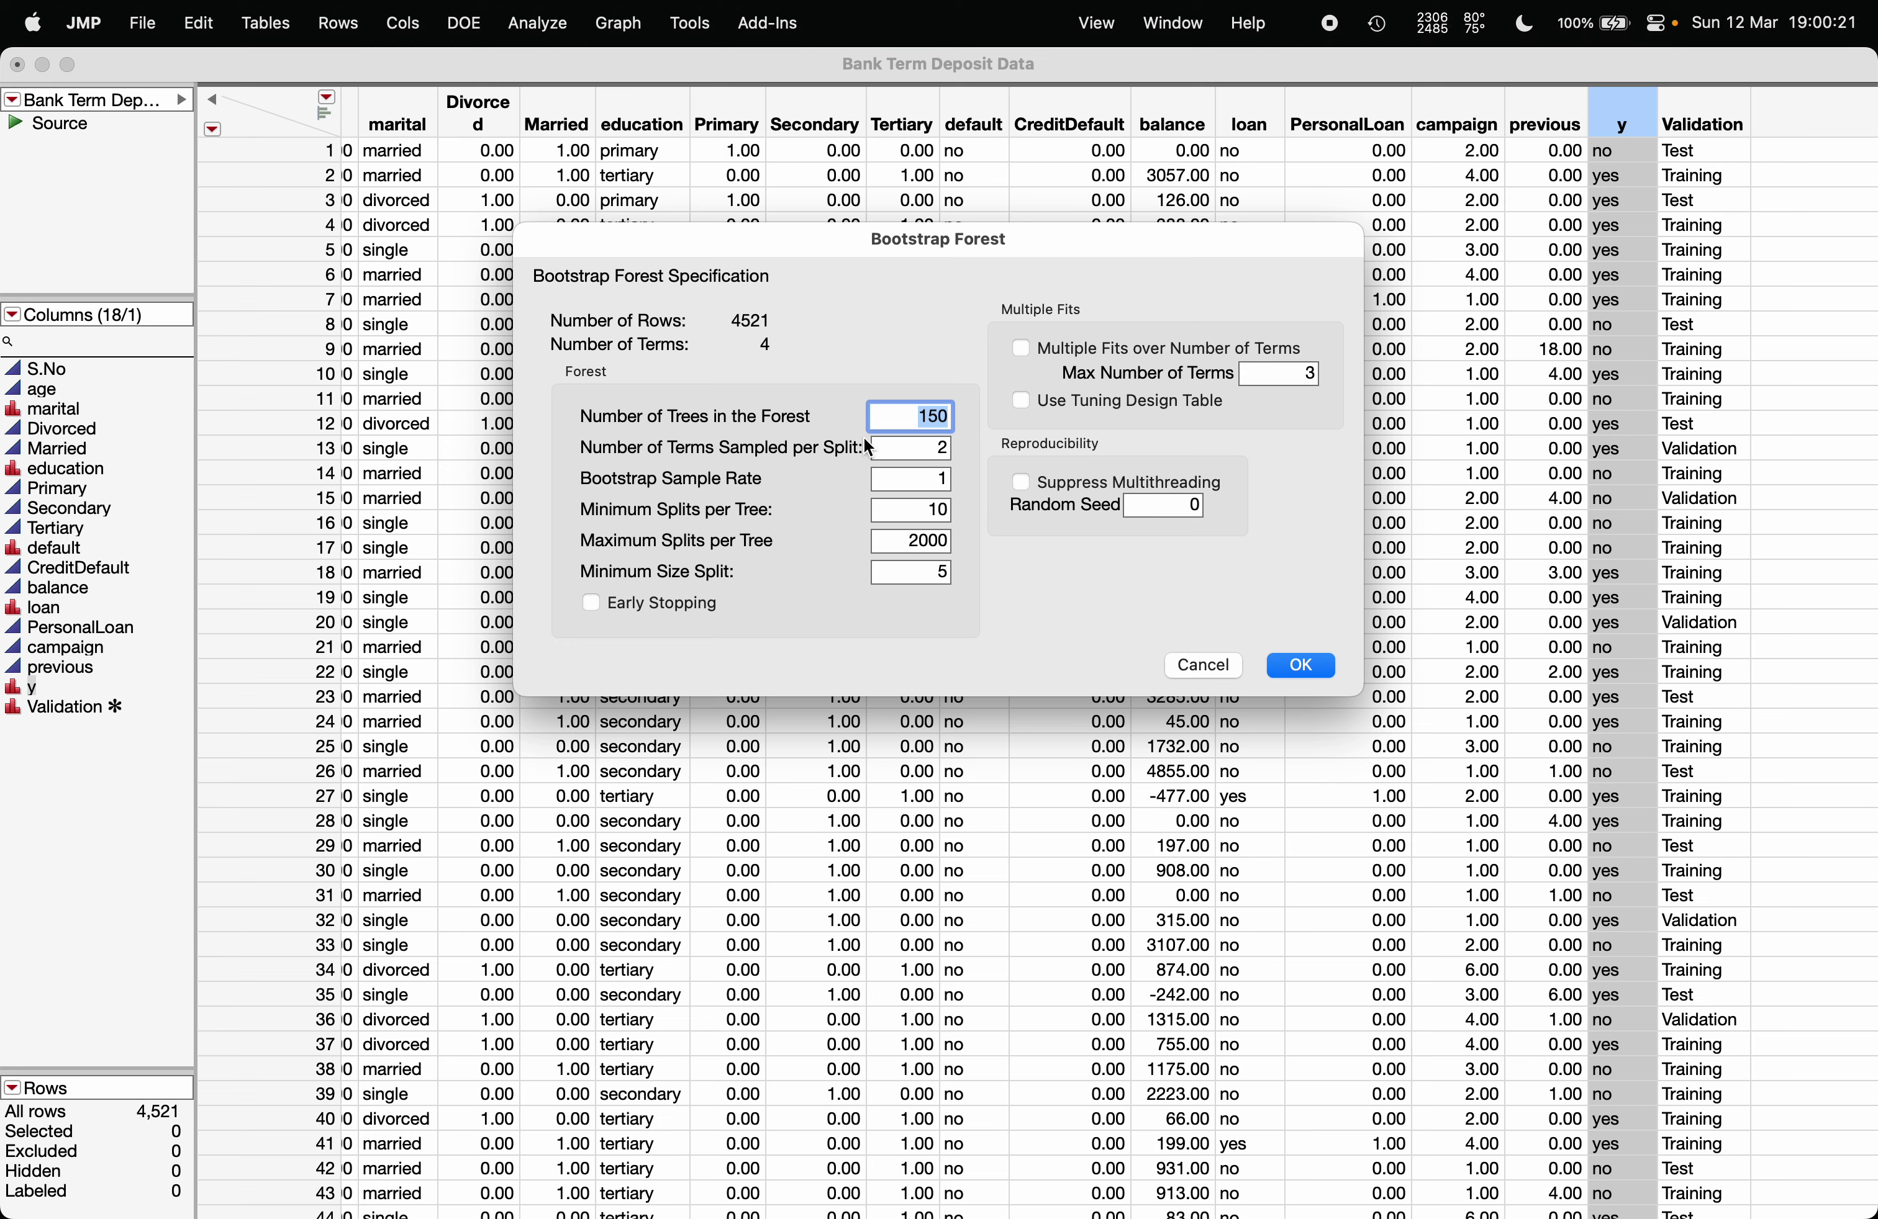
left_click(920, 445)
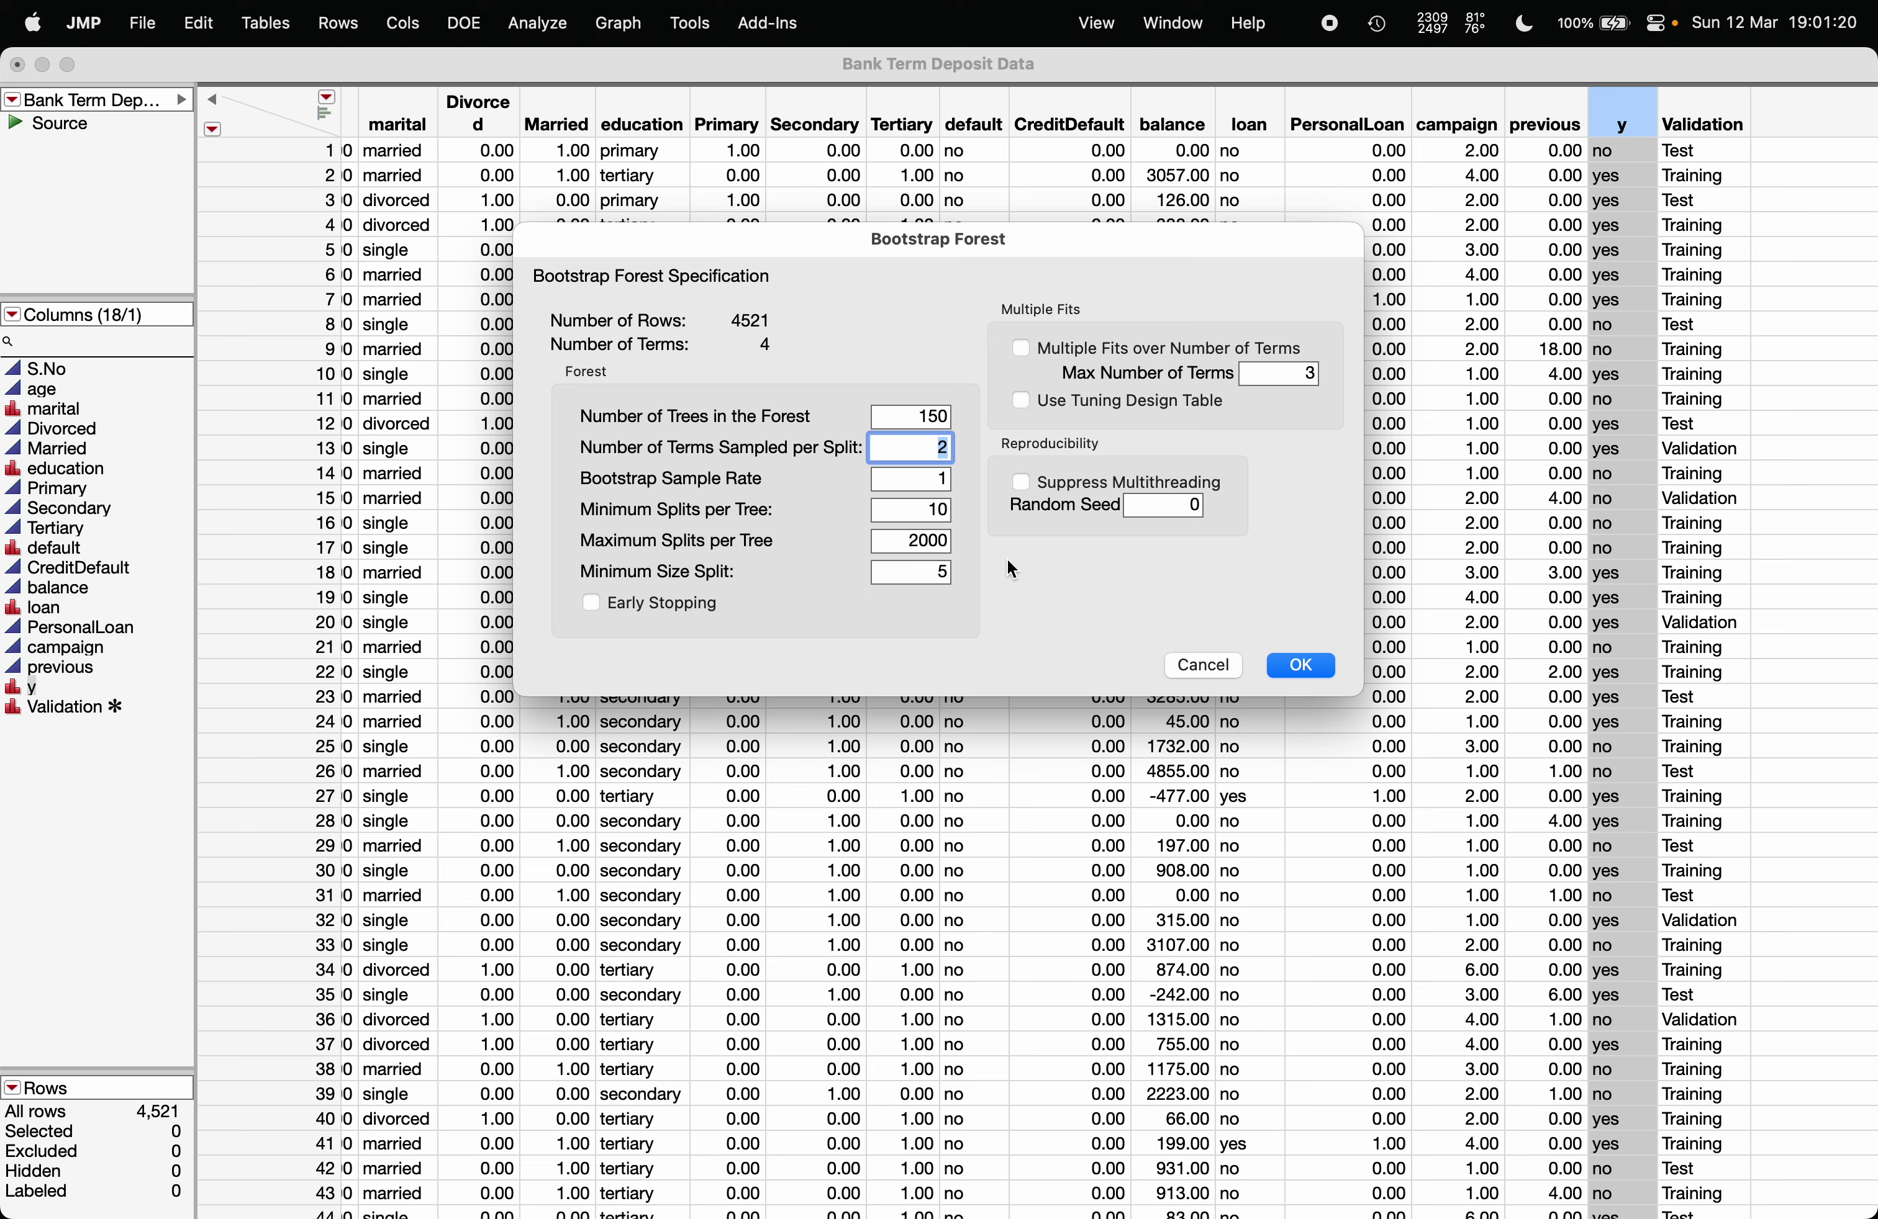
Run the forest and move its y report, with the confusion matrices, over the data table.
left_click(1066, 601)
left_click(1298, 667)
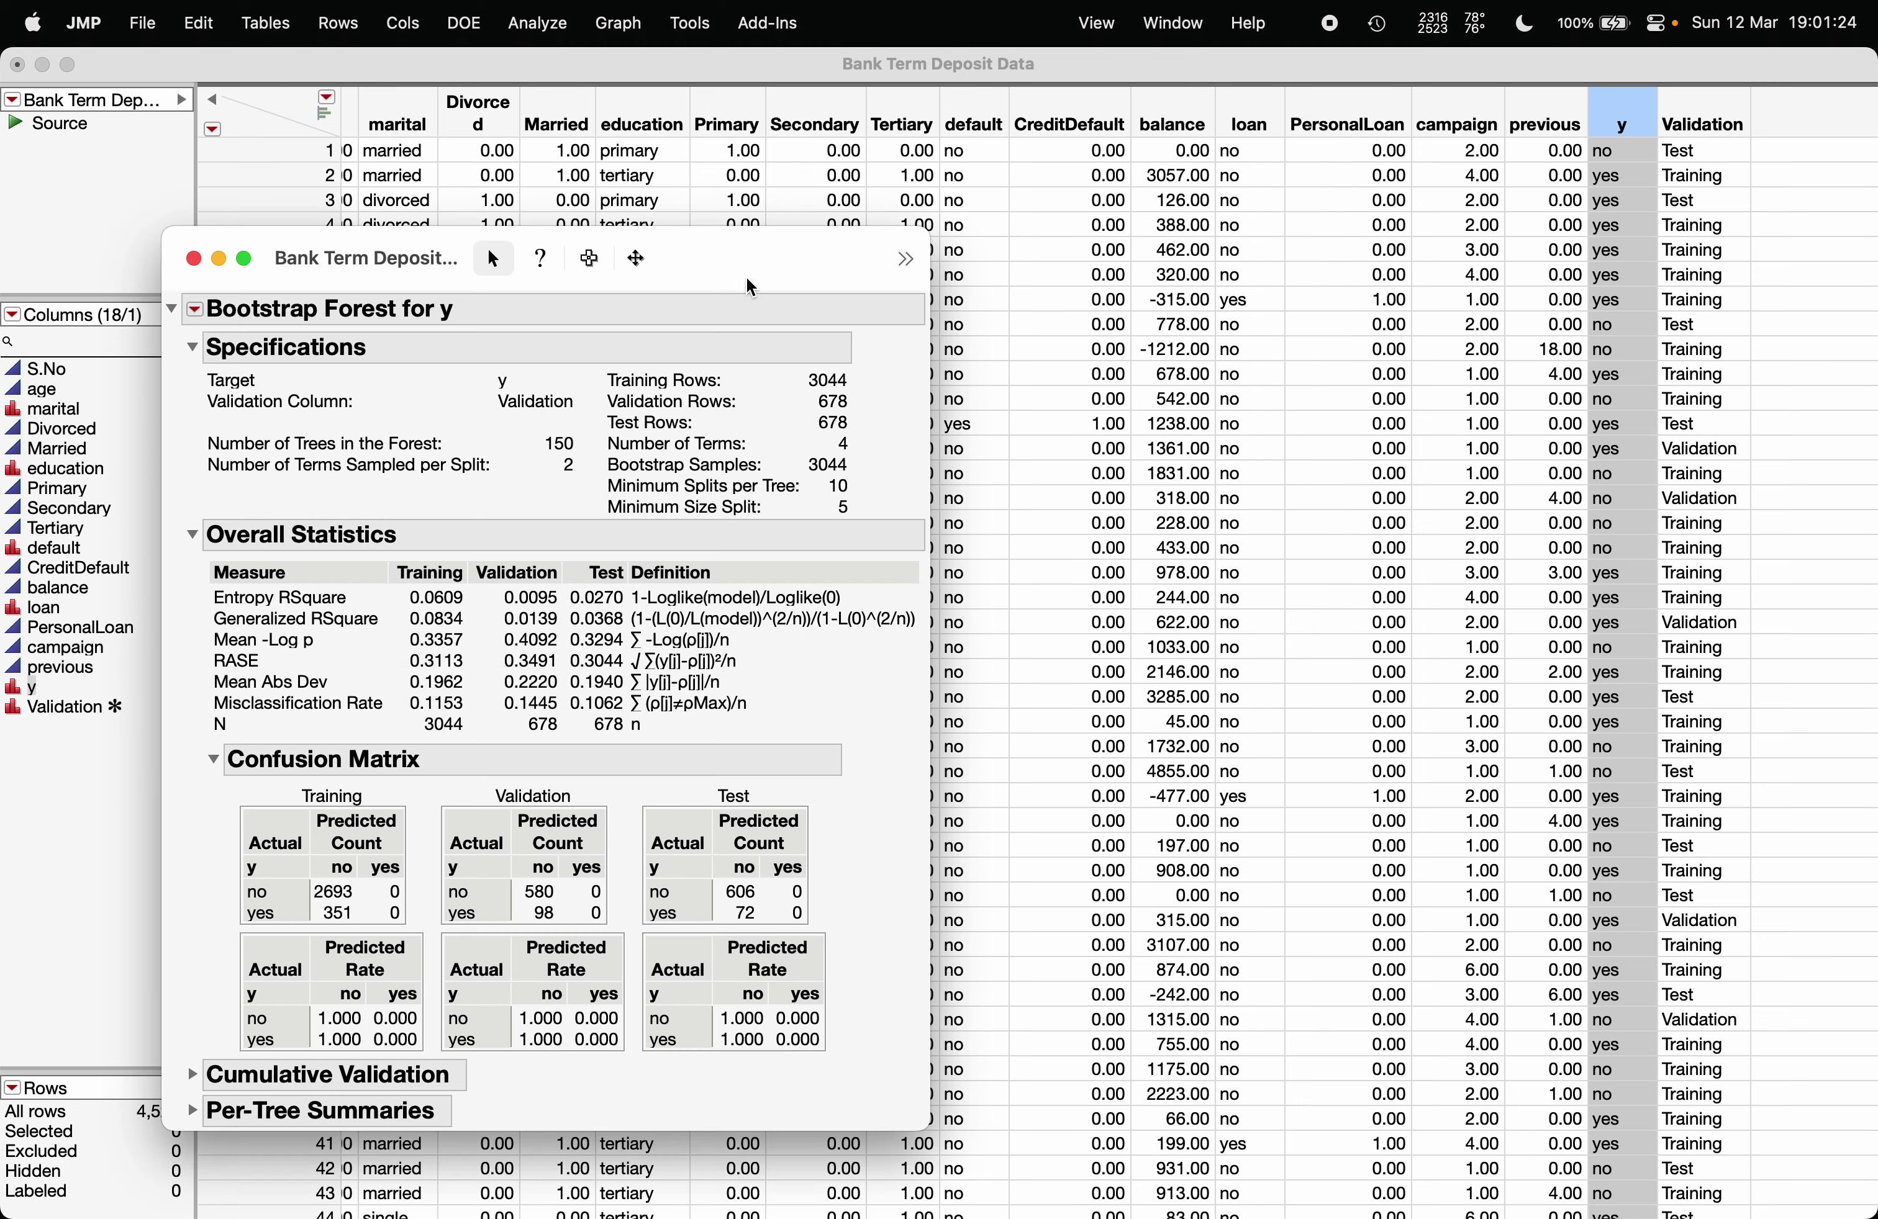
left_click_drag(801, 255, 1127, 149)
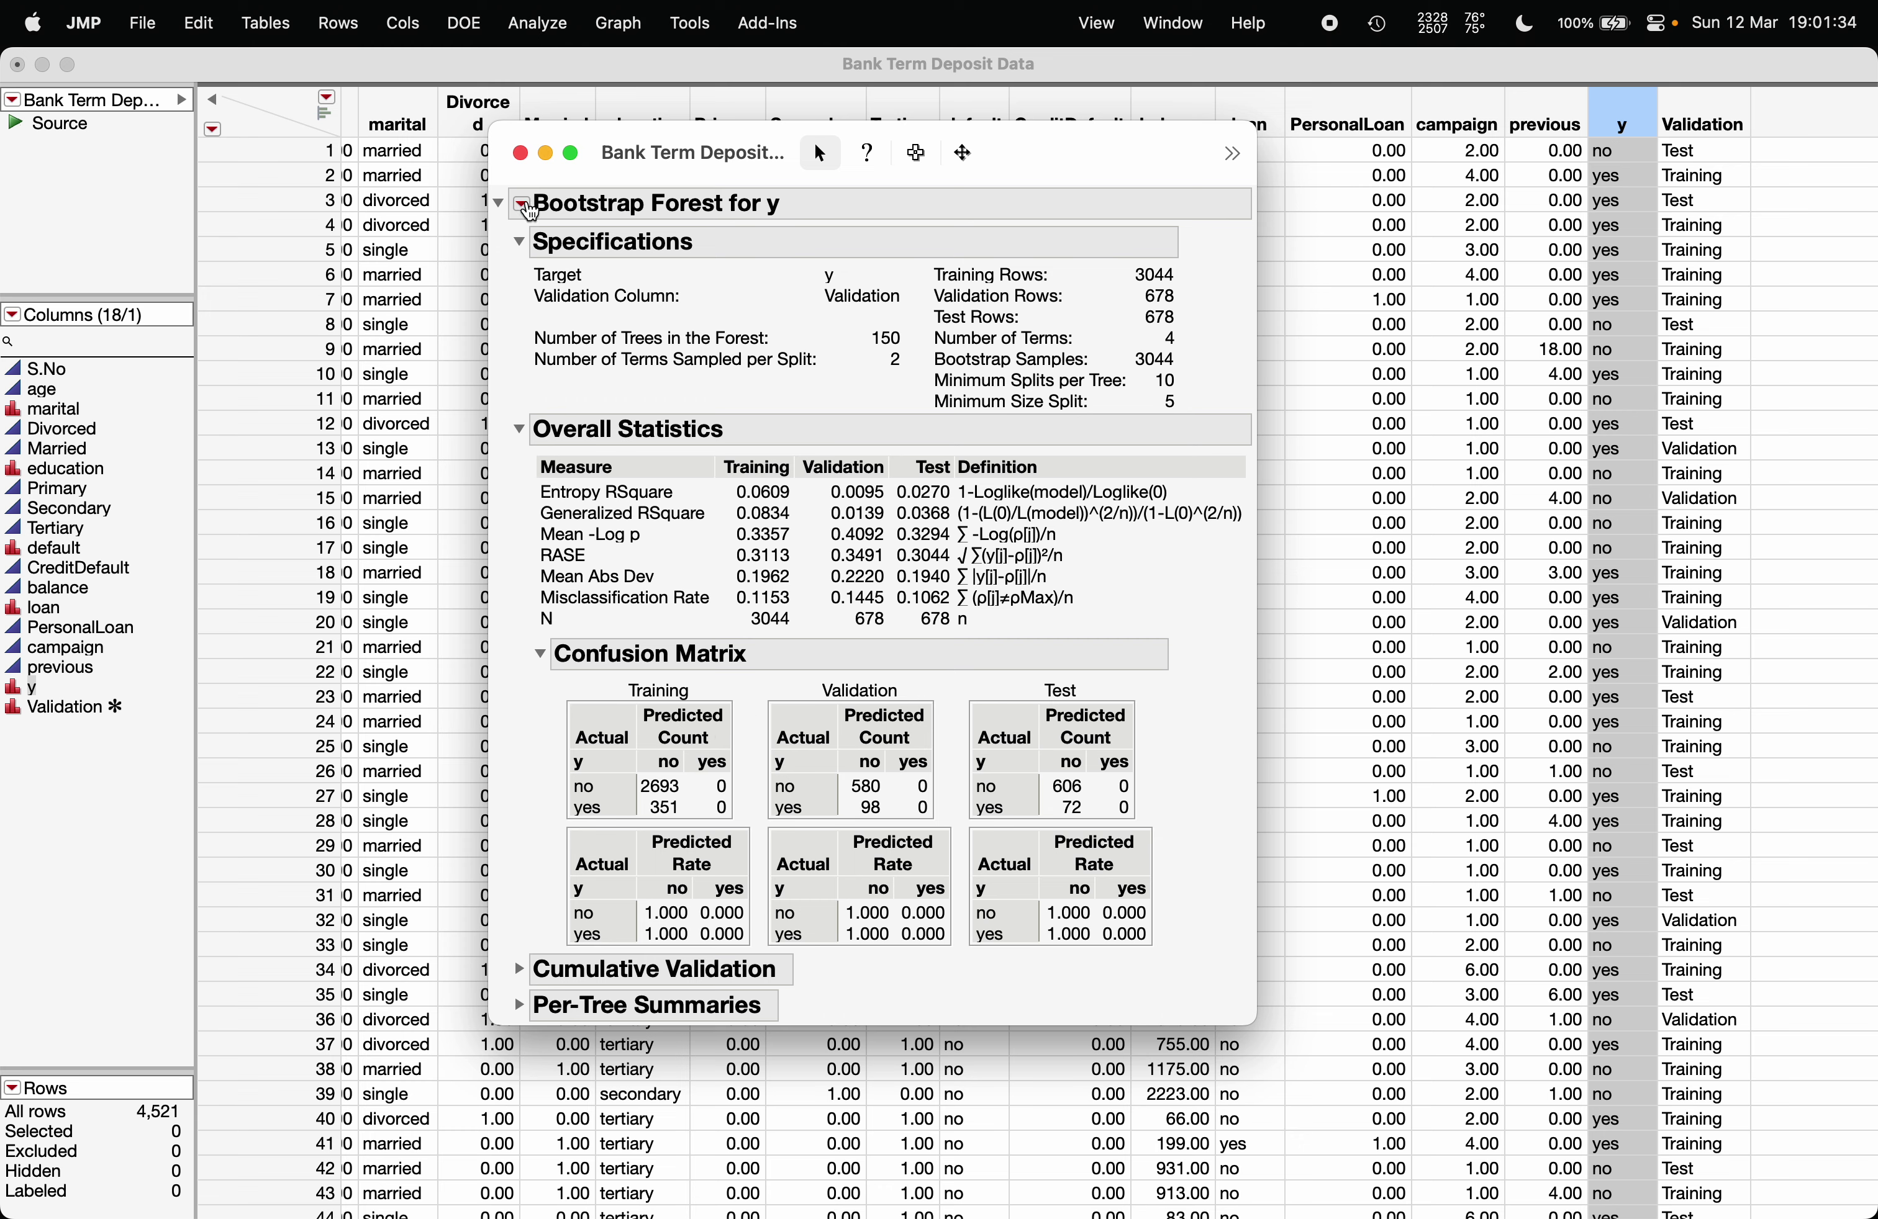
Add ROC Curve and Decision Threshold reports, lowering the training threshold to 0.1048.
left_click(524, 206)
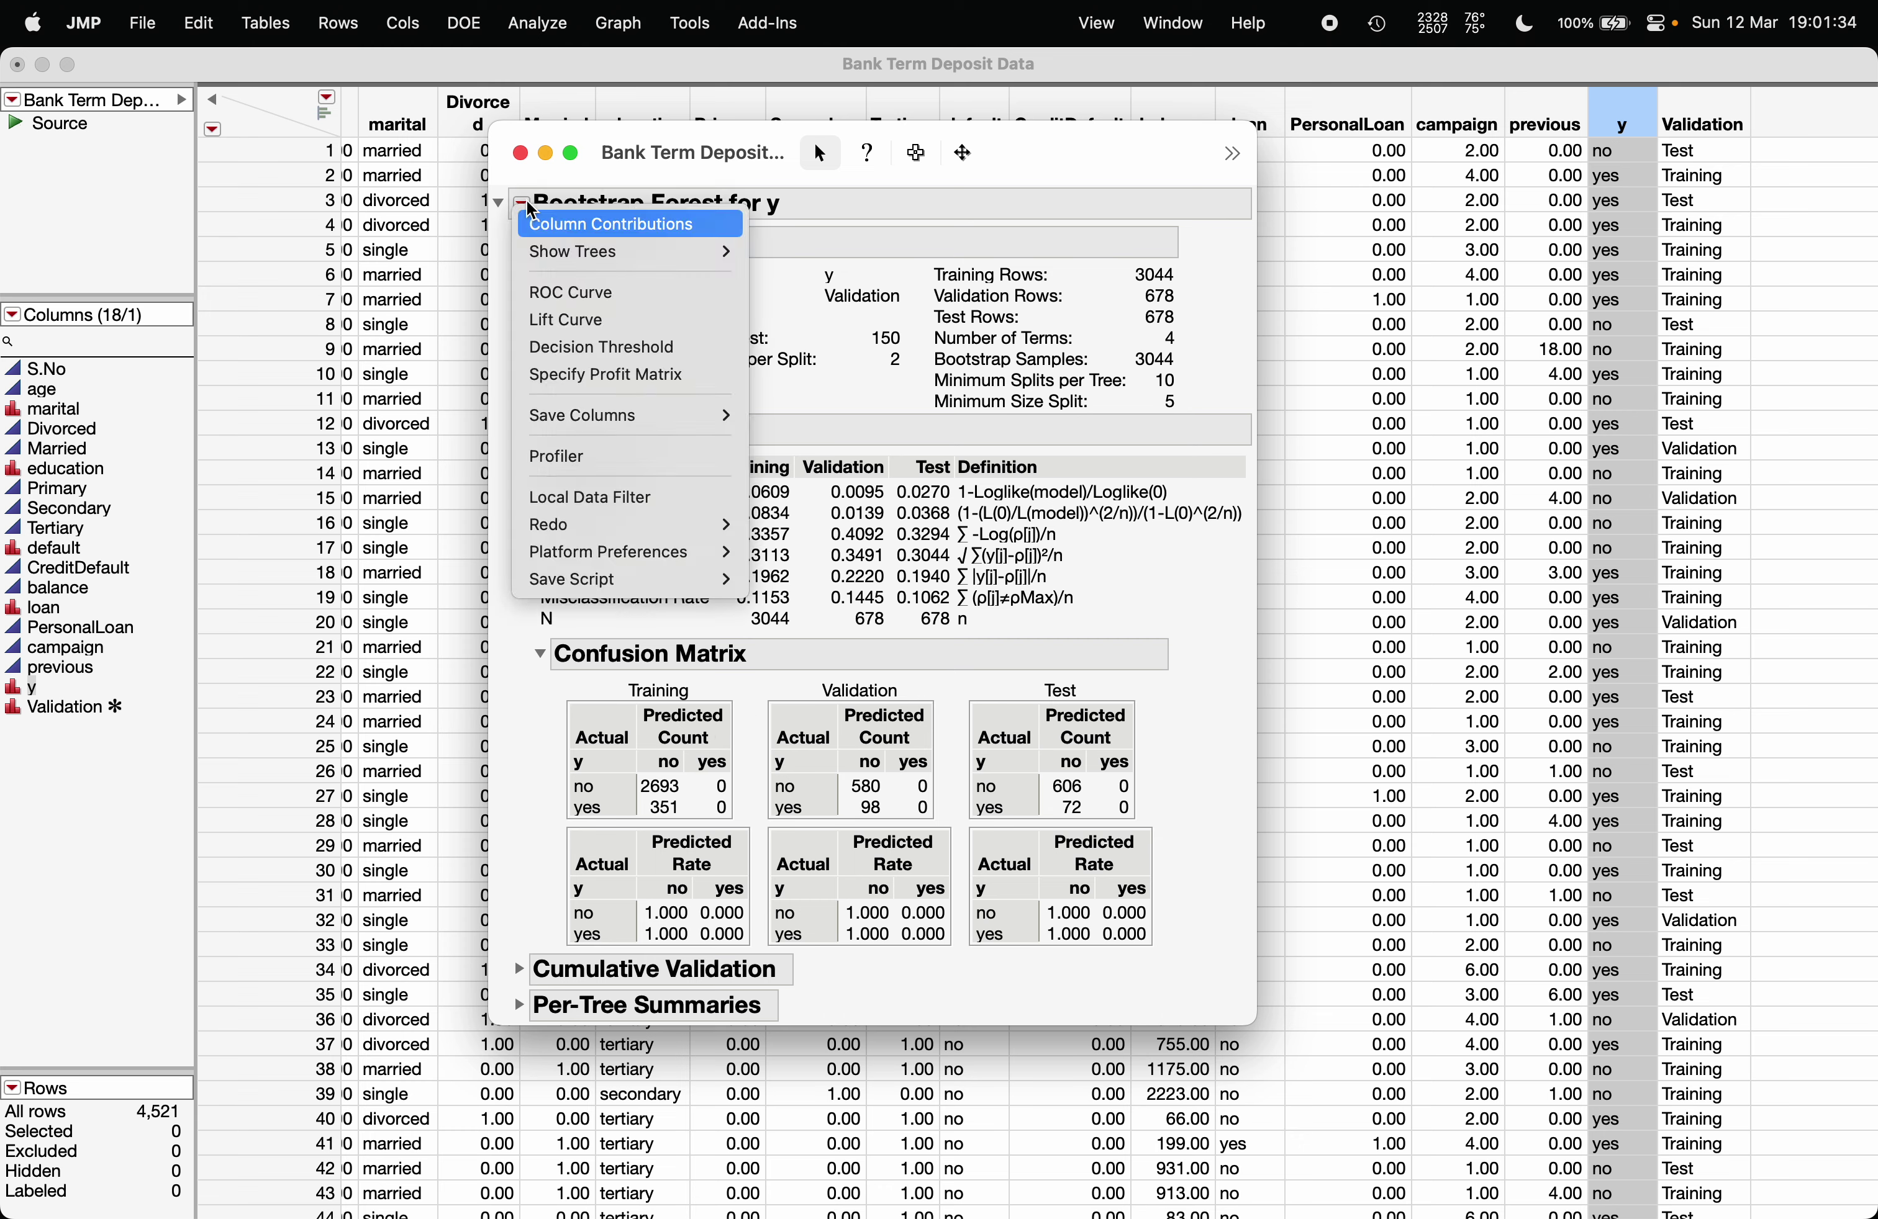
left_click(571, 292)
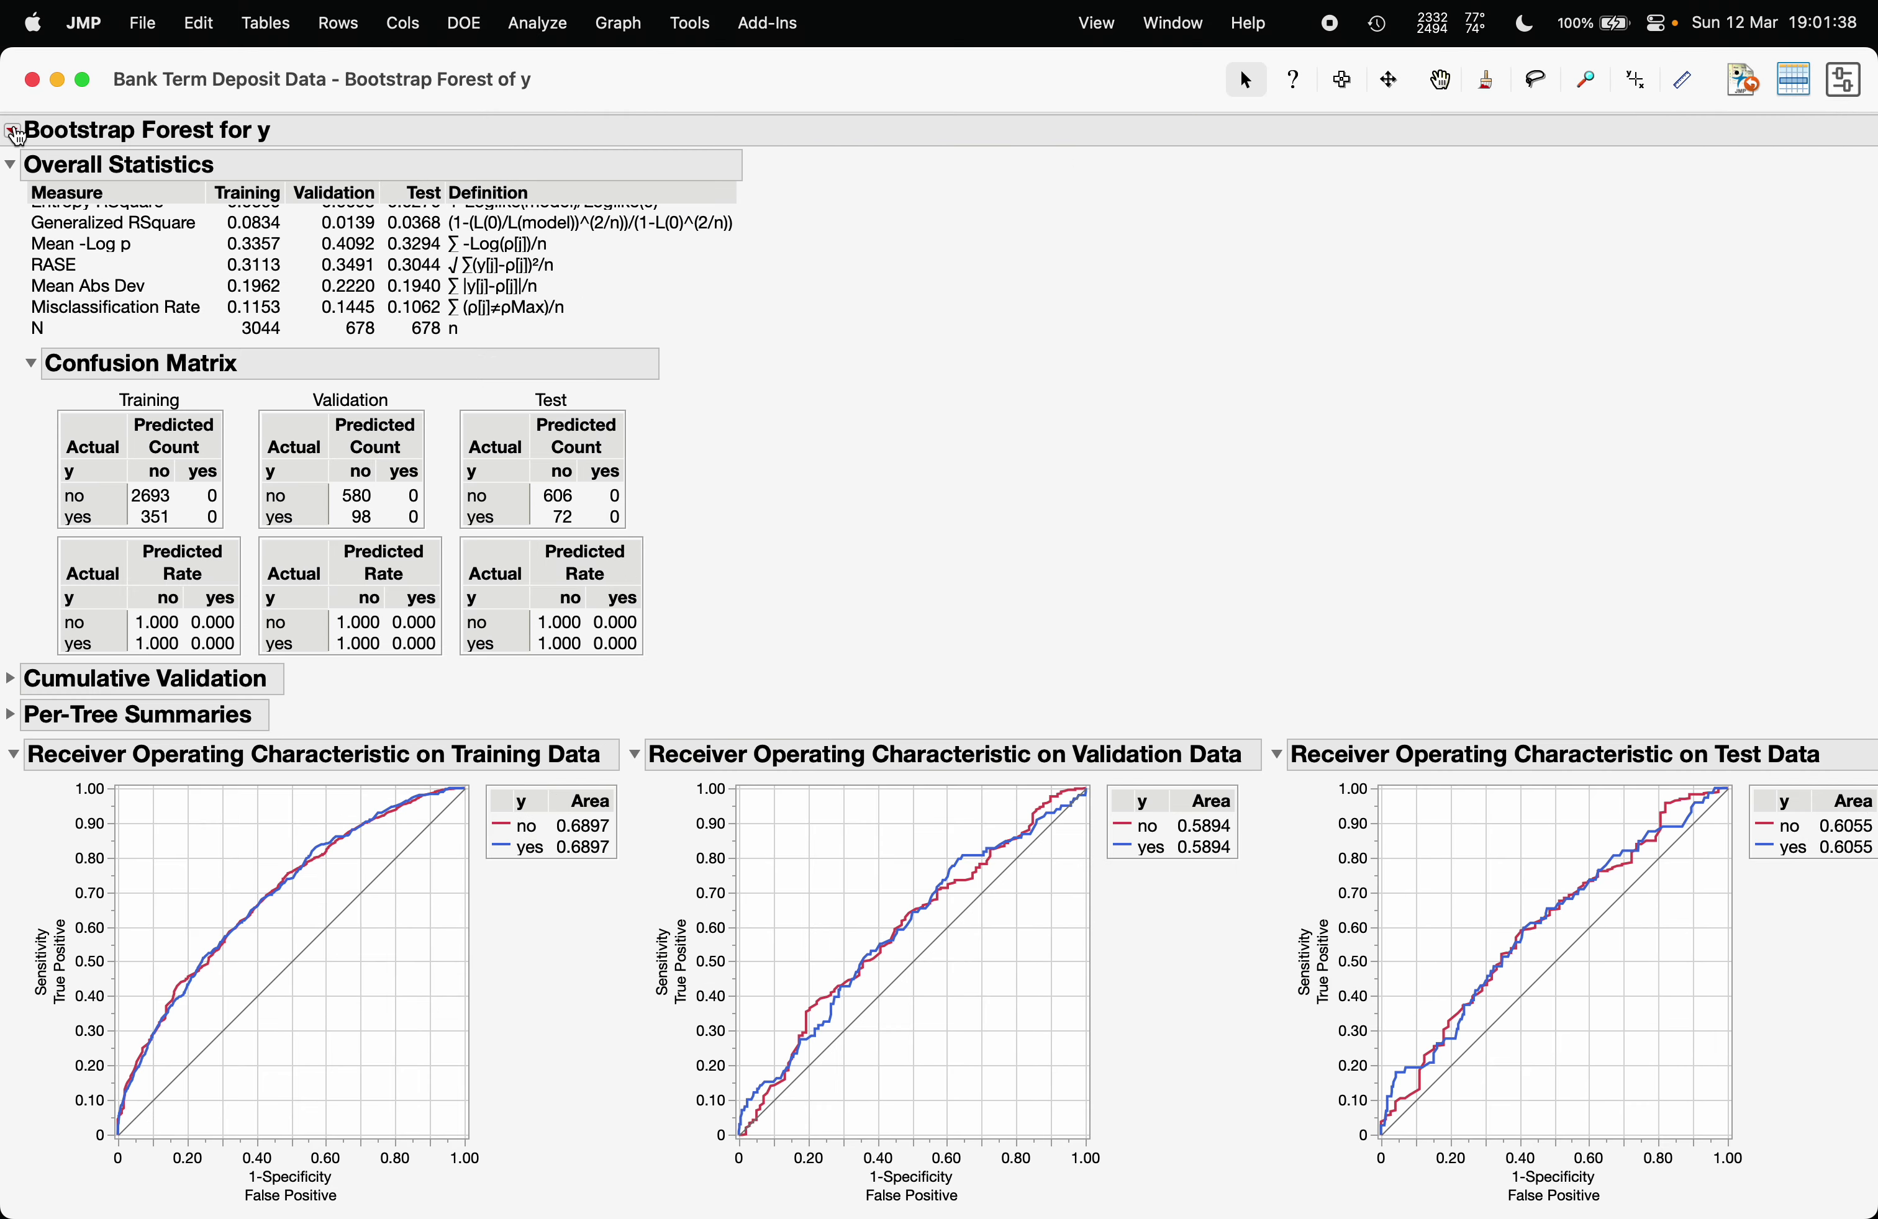
left_click(12, 130)
left_click(66, 275)
left_click_drag(413, 524, 261, 520)
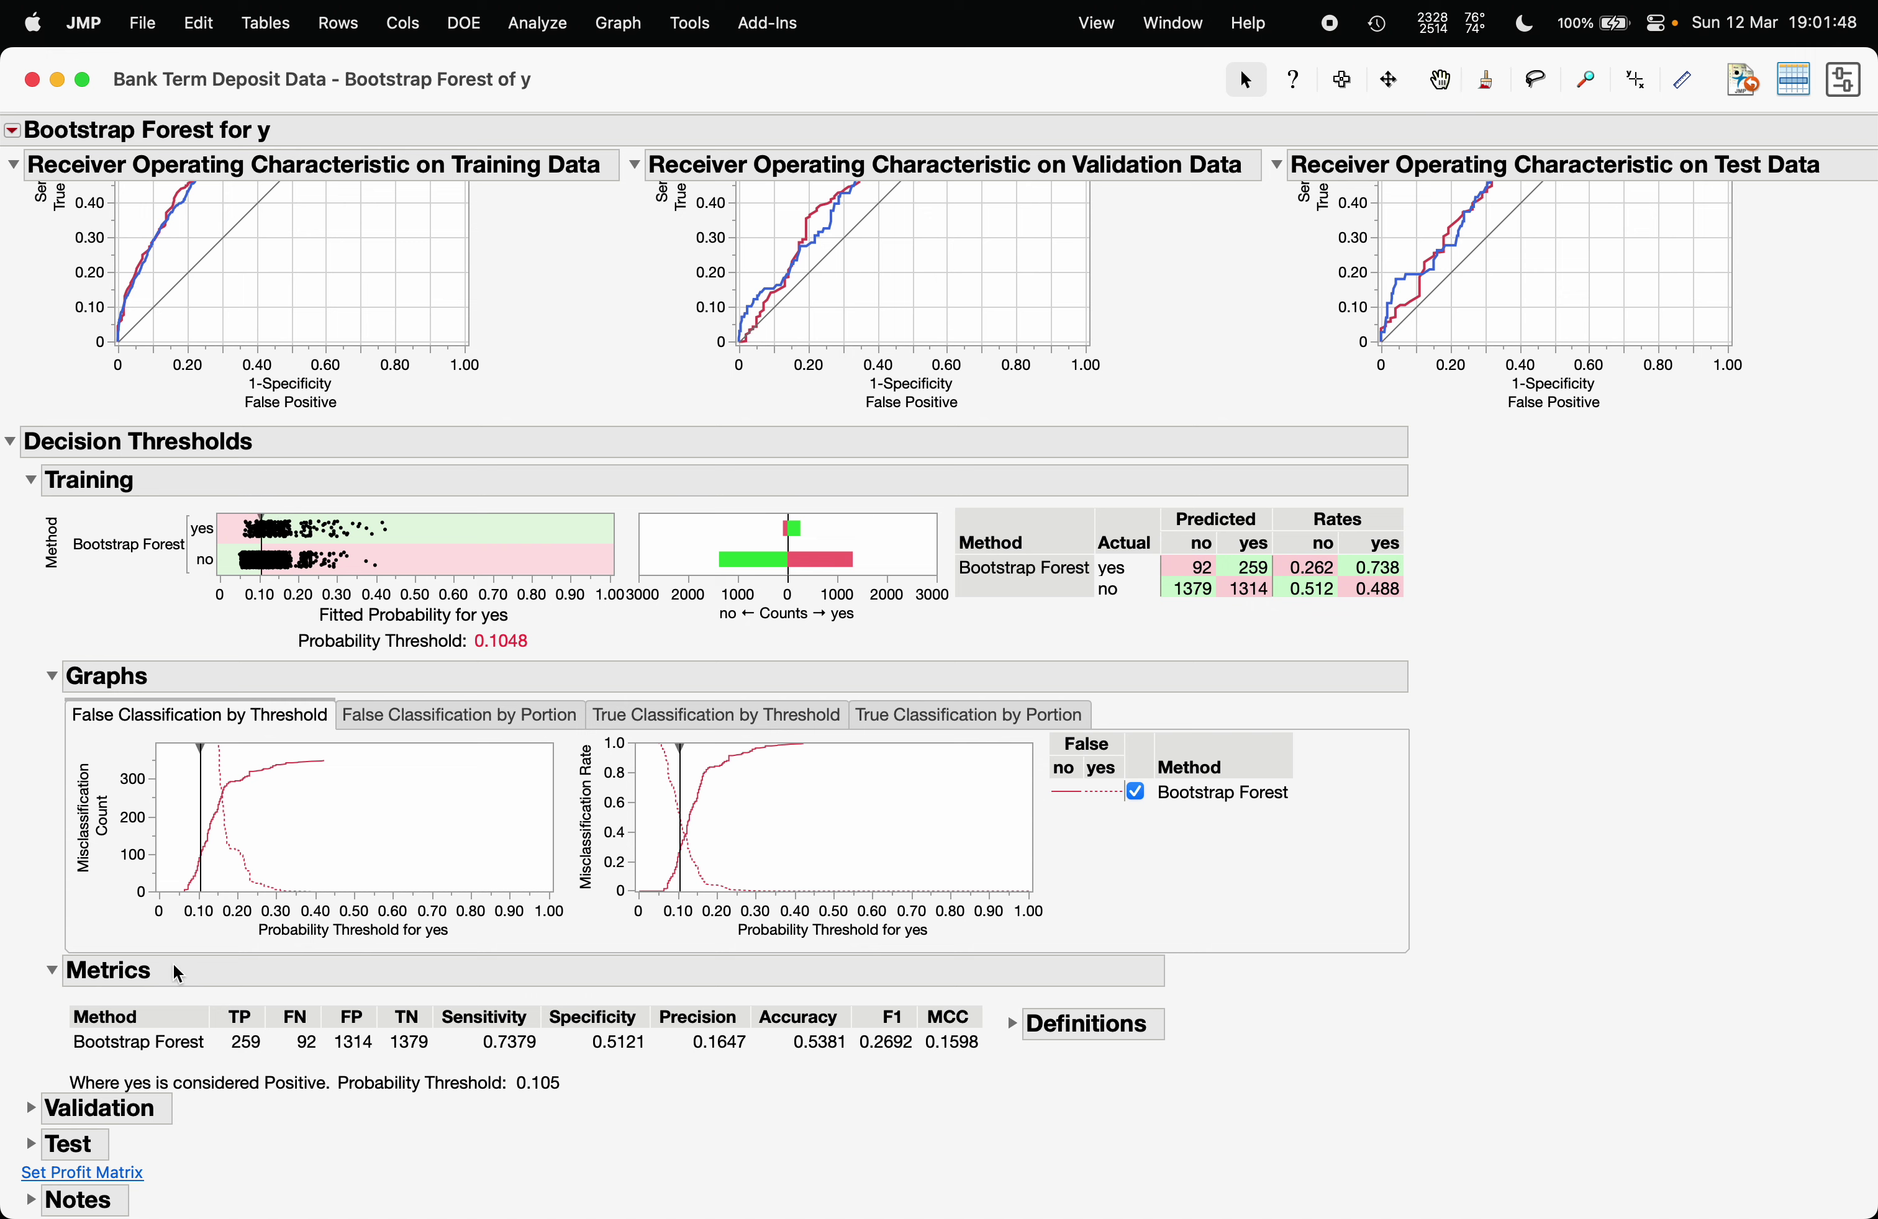
Expand the validation threshold results, set the threshold near 0.108, and review Test.
left_click(31, 1108)
scroll(141, 1134, "down", 5)
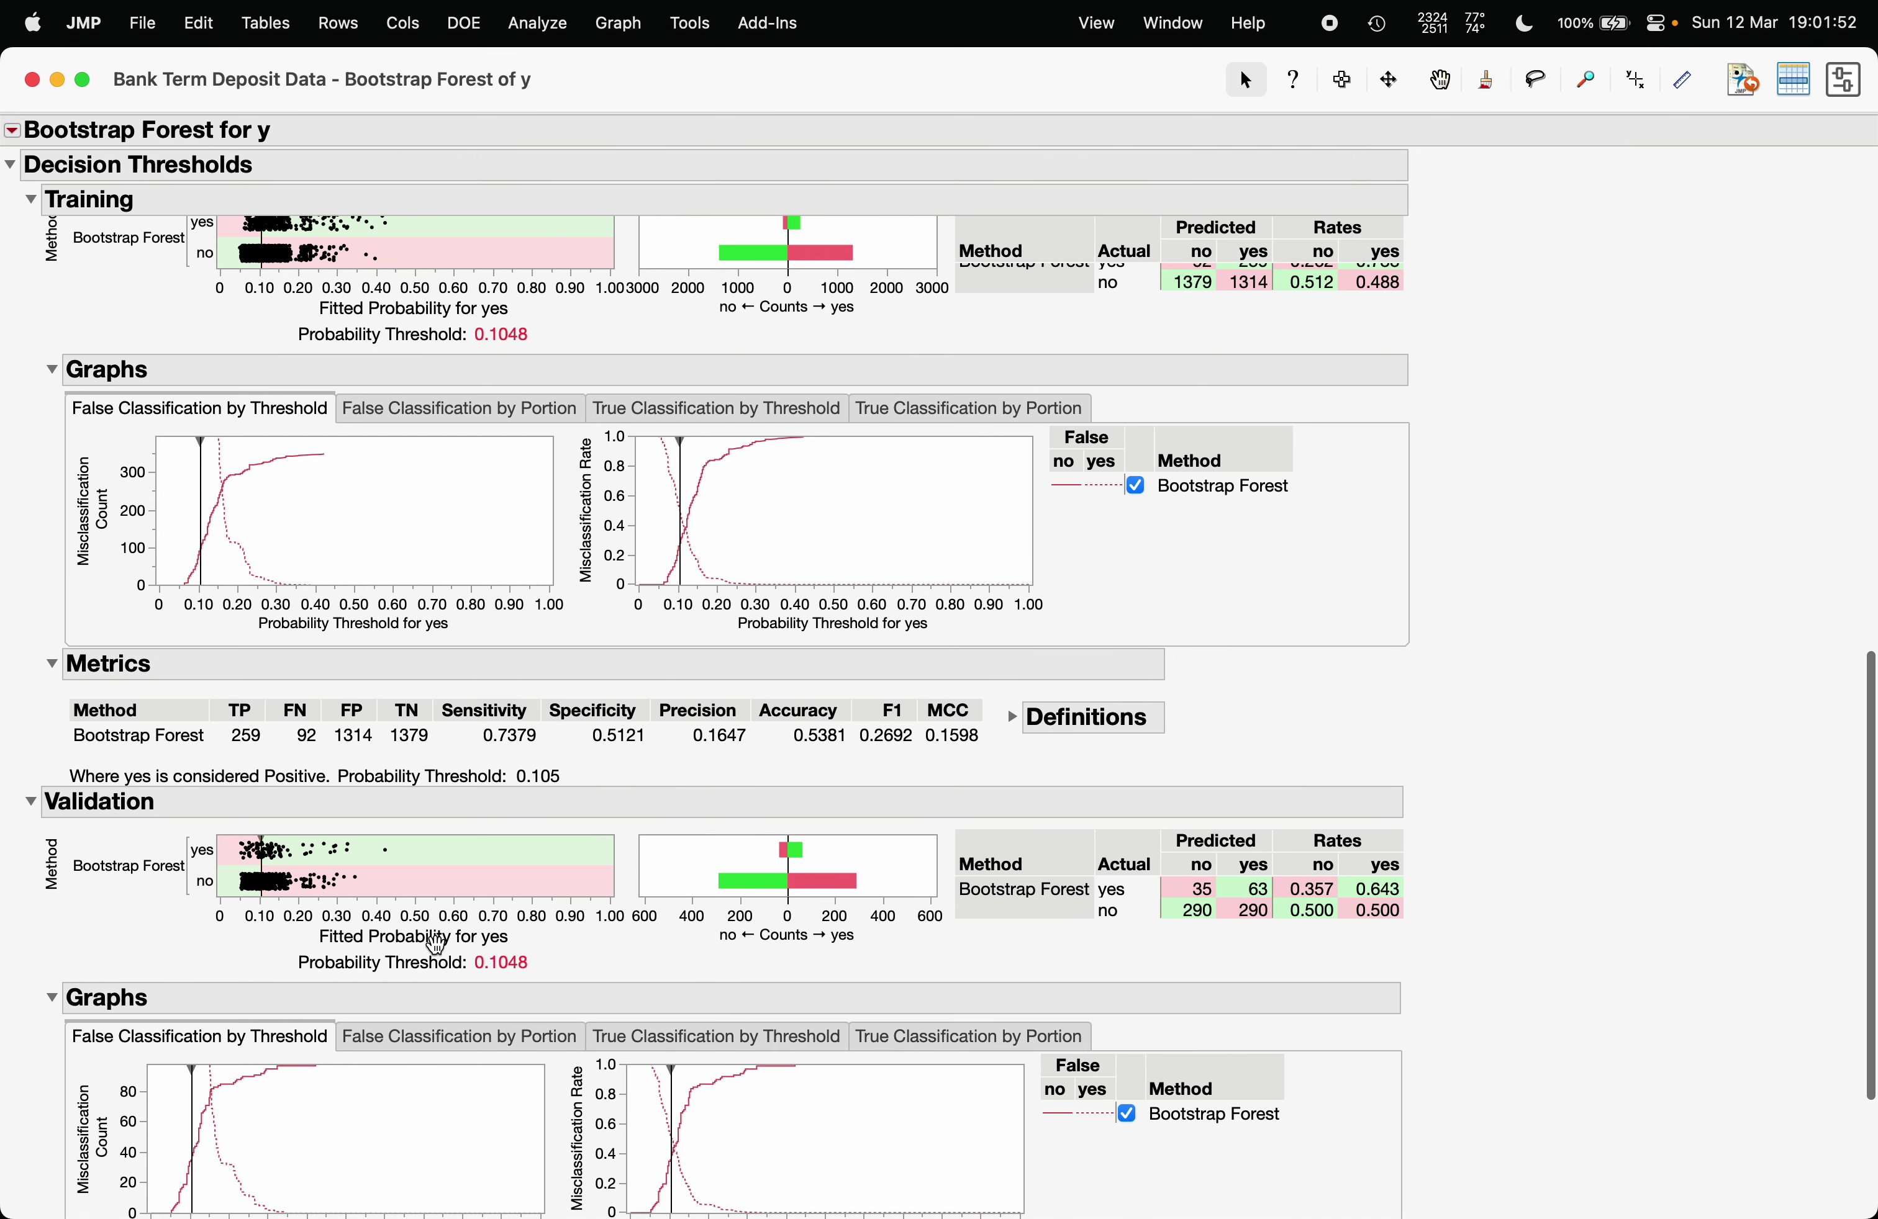
mouse_move(255, 844)
left_mouse_down()
mouse_move(287, 840)
mouse_move(262, 838)
left_mouse_up()
scroll(159, 990, "down", 5)
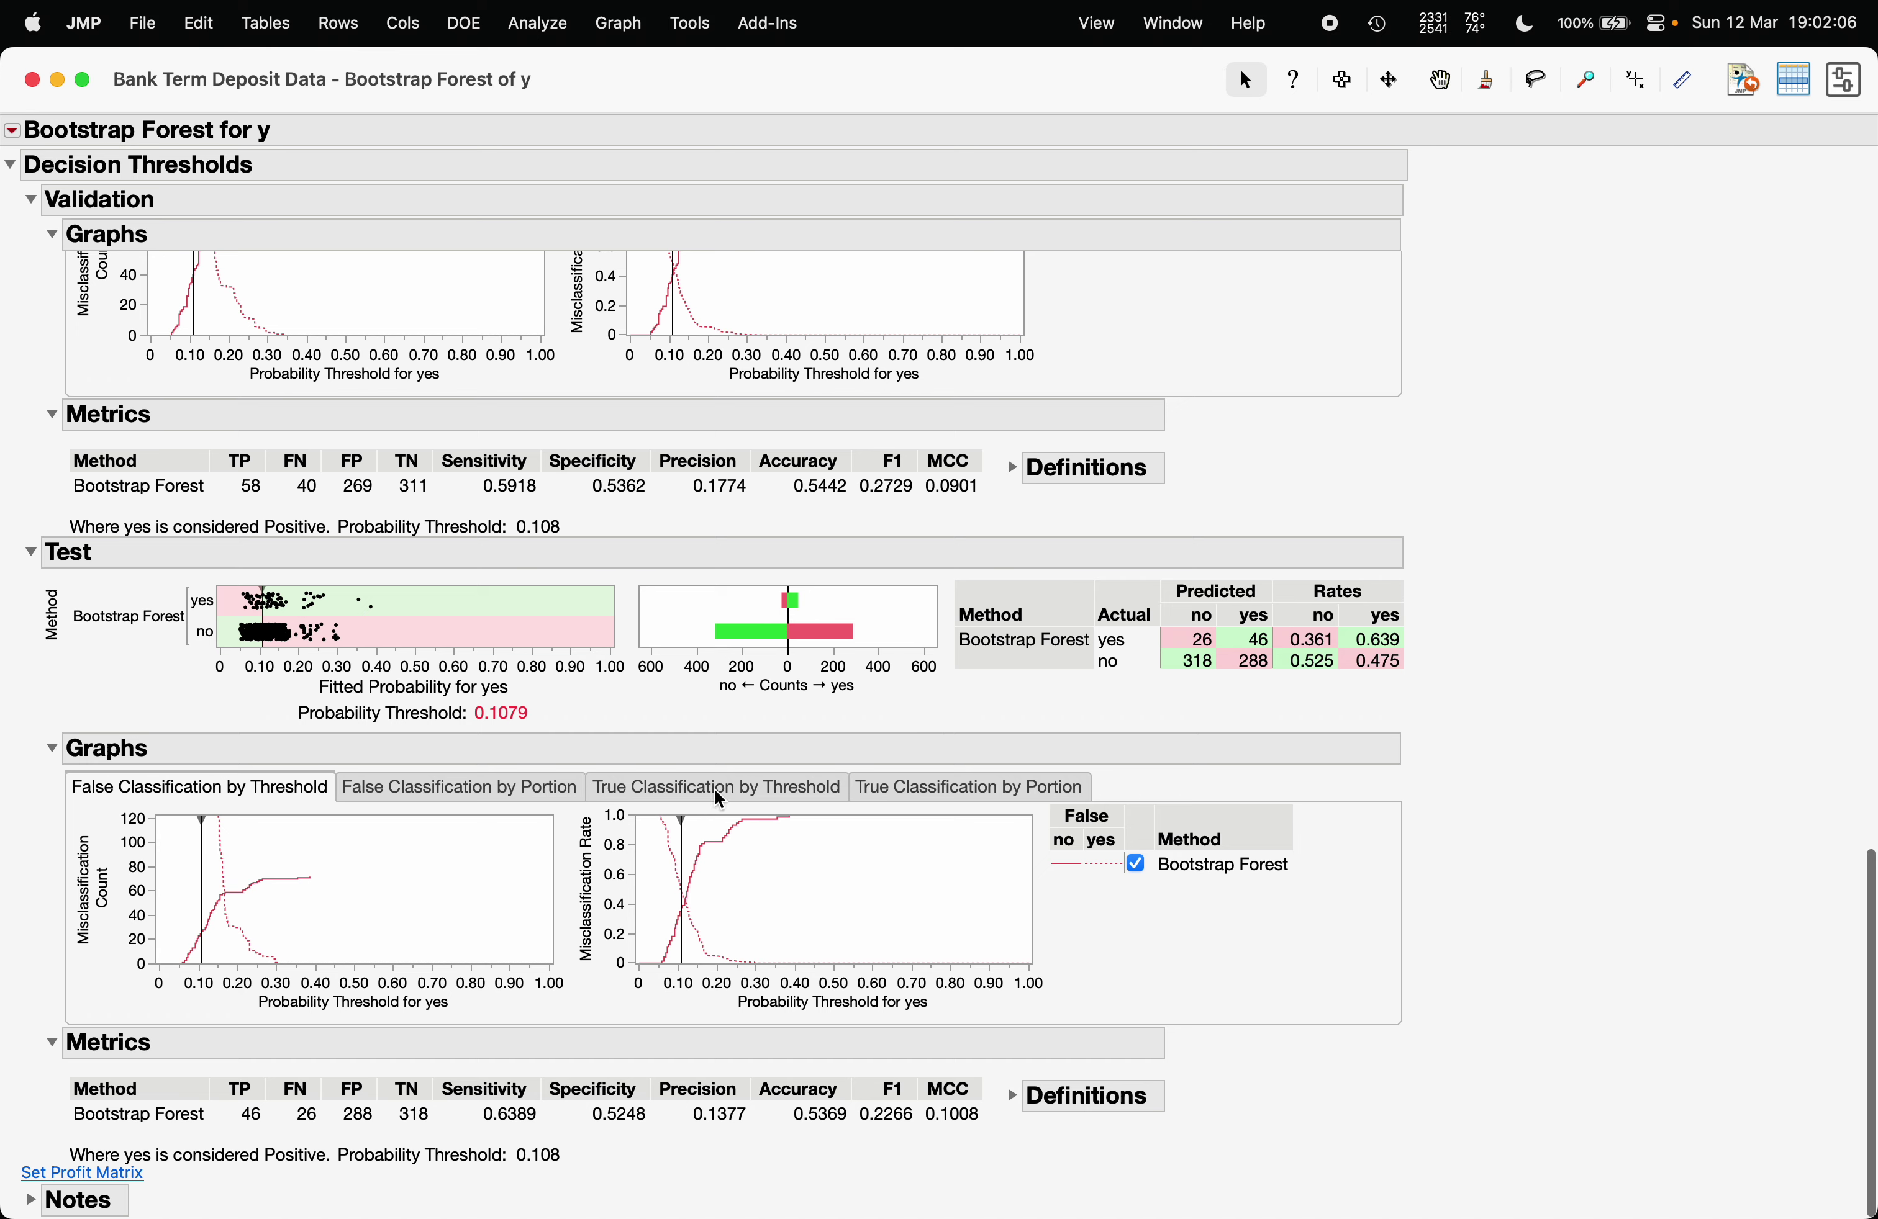
scroll(29, 1113, "up", 20)
Save the forest's predicted values to the table via Save Columns > Save Predicteds.
left_click(12, 130)
mouse_move(94, 184)
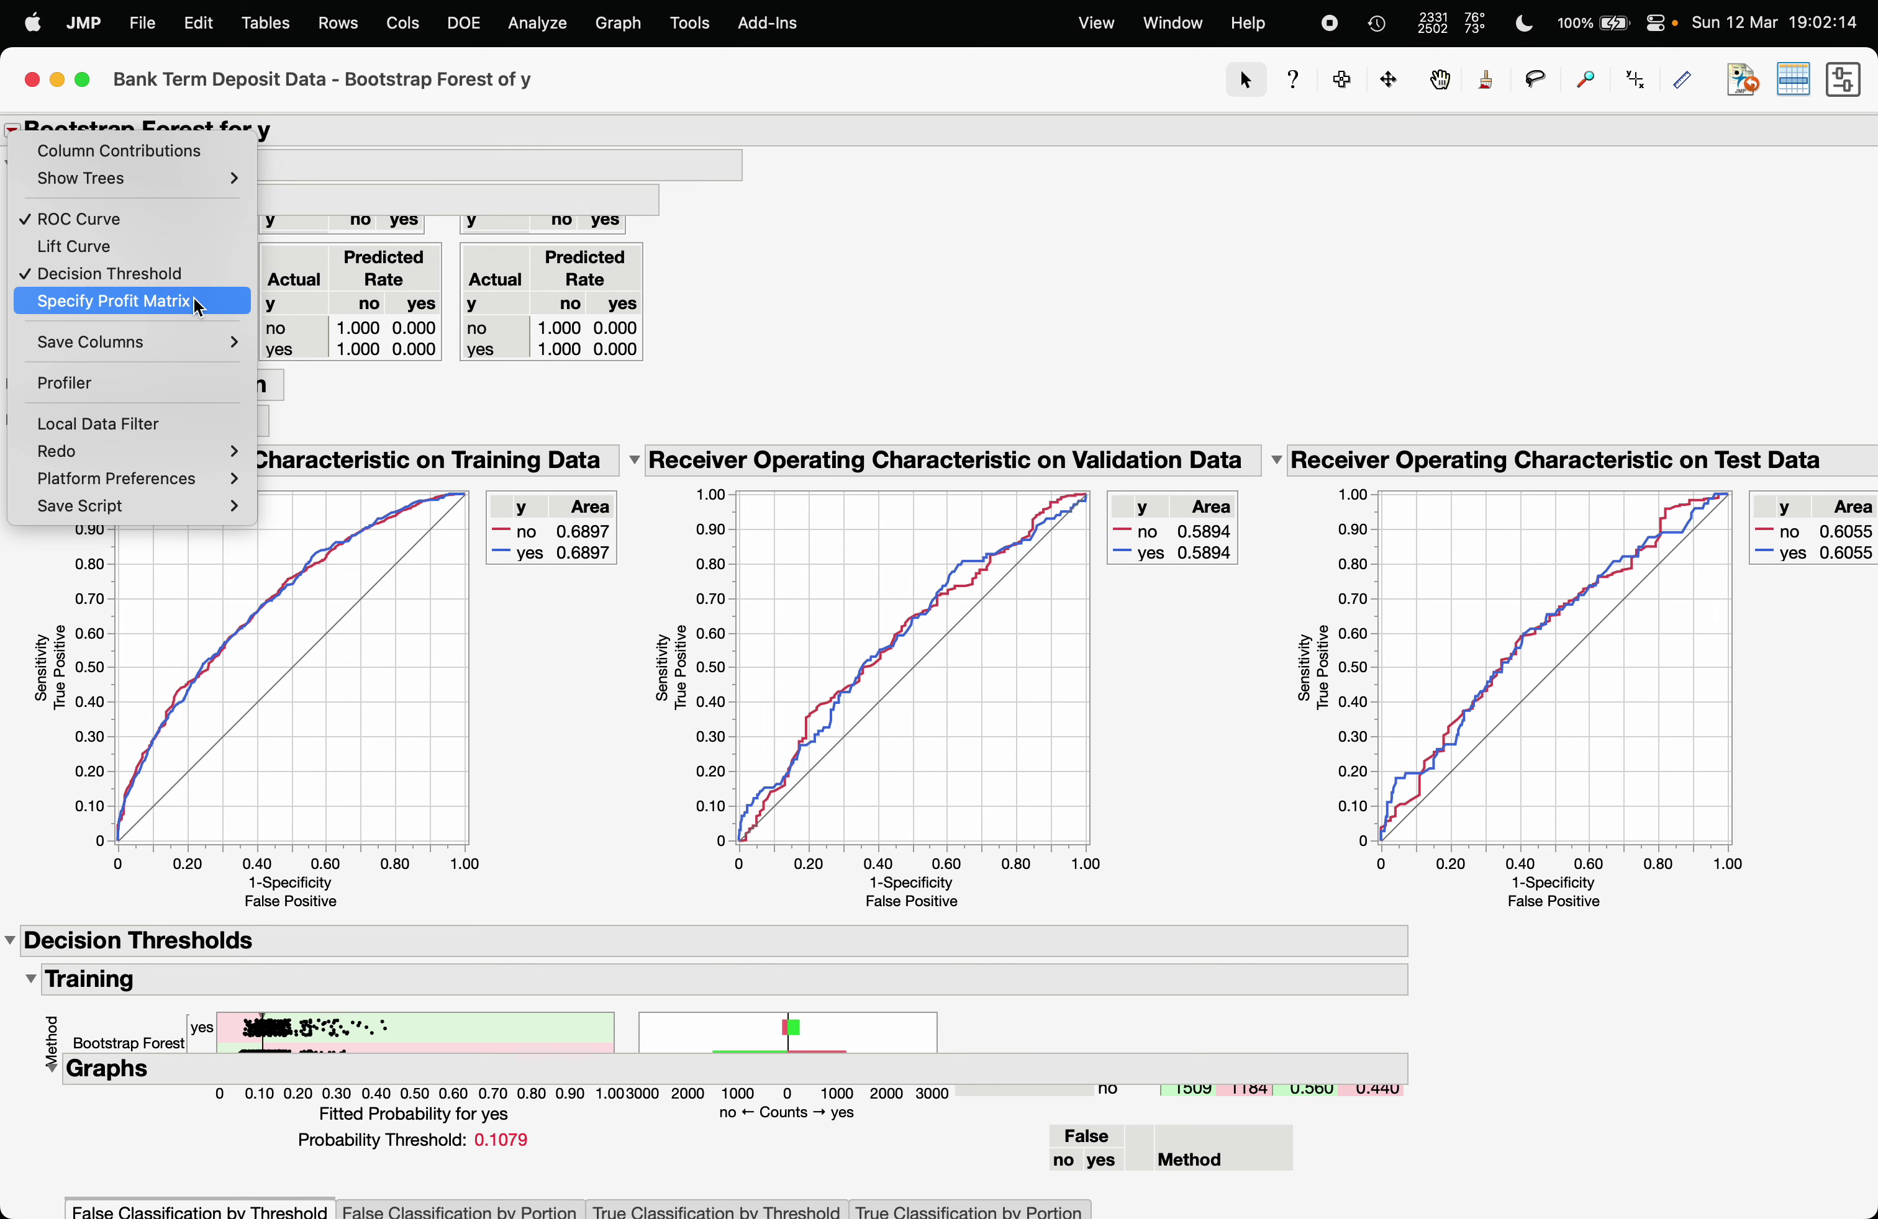
mouse_move(204, 342)
left_click(332, 341)
scroll(961, 319, "down", 10)
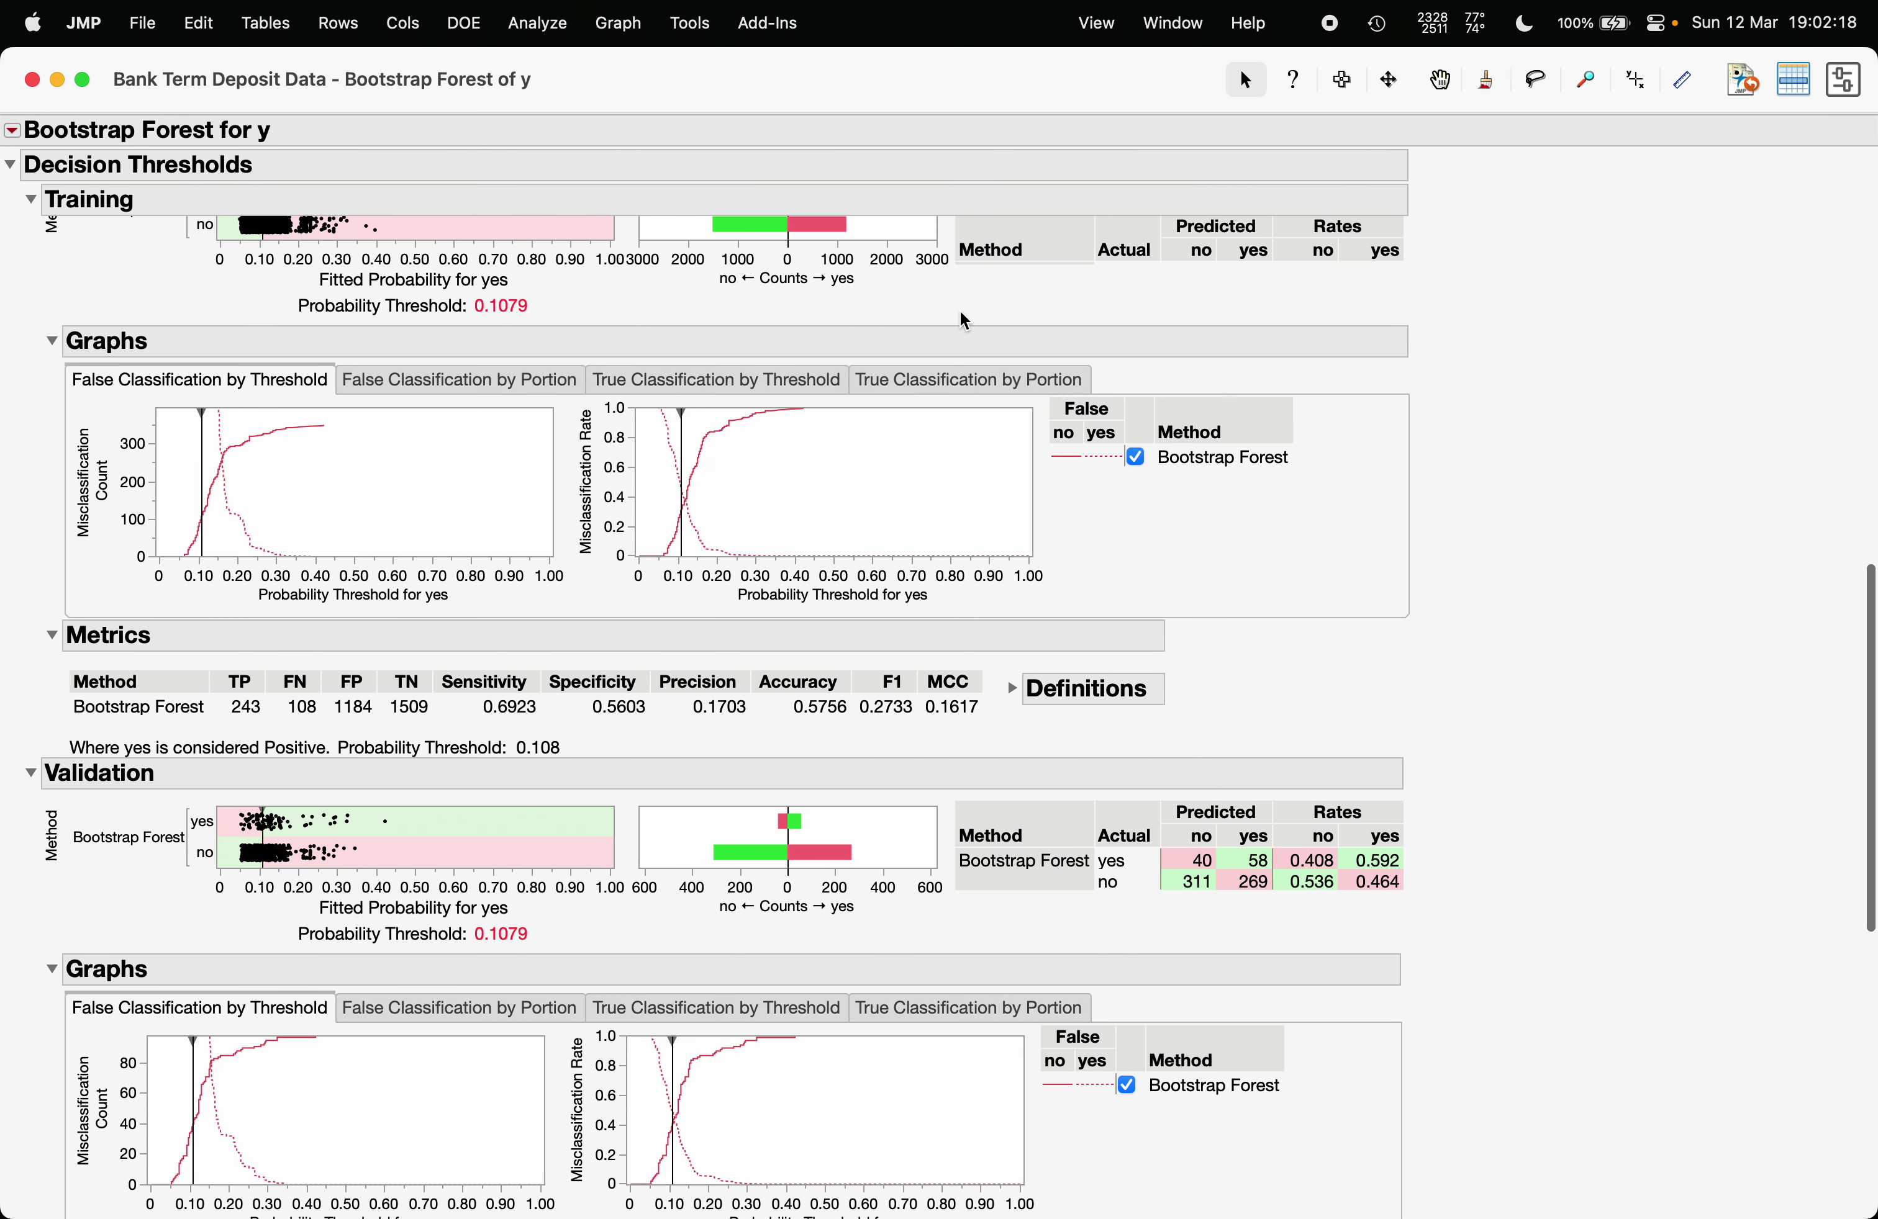